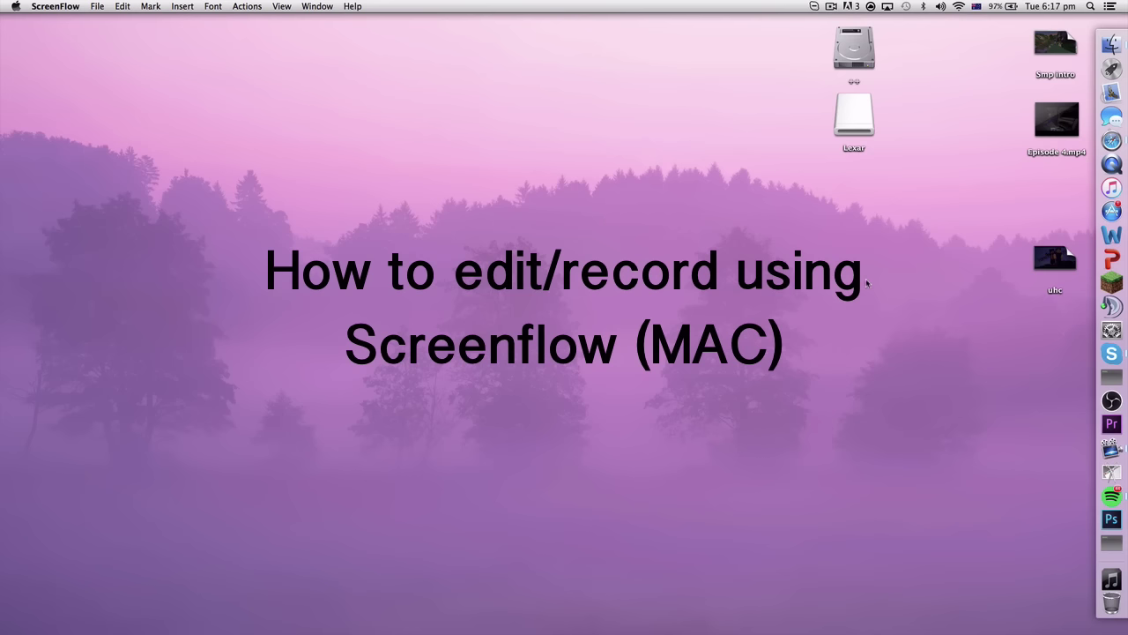
# Try File > New Recording and QuickTime's Dock options, then show Launchpad's full app grid
pyautogui.click(97, 6)
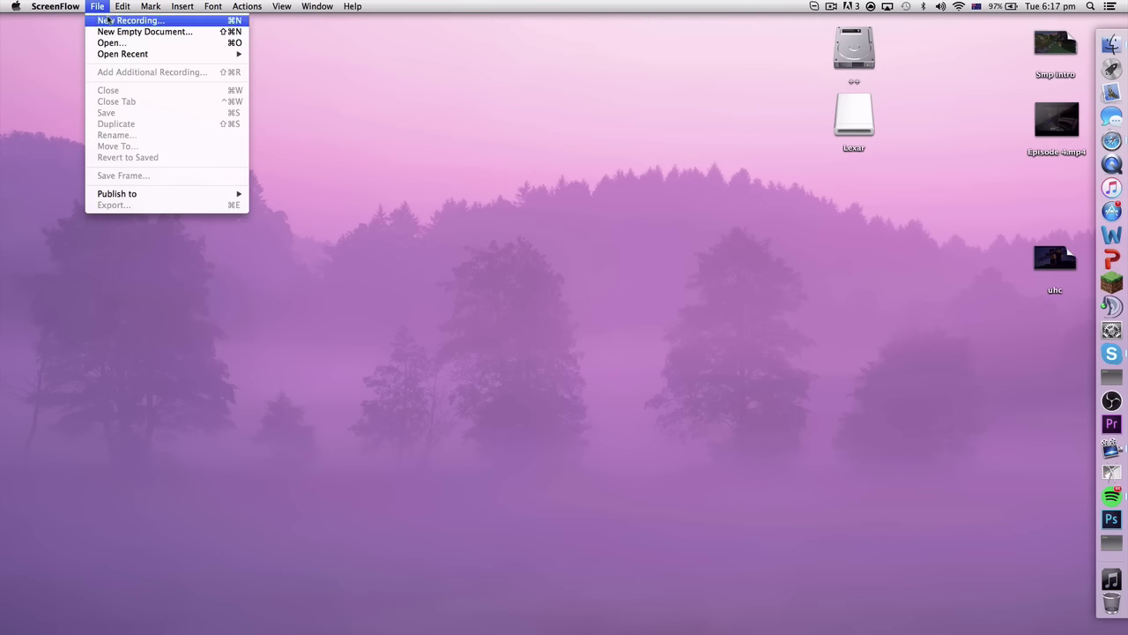
pyautogui.click(107, 19)
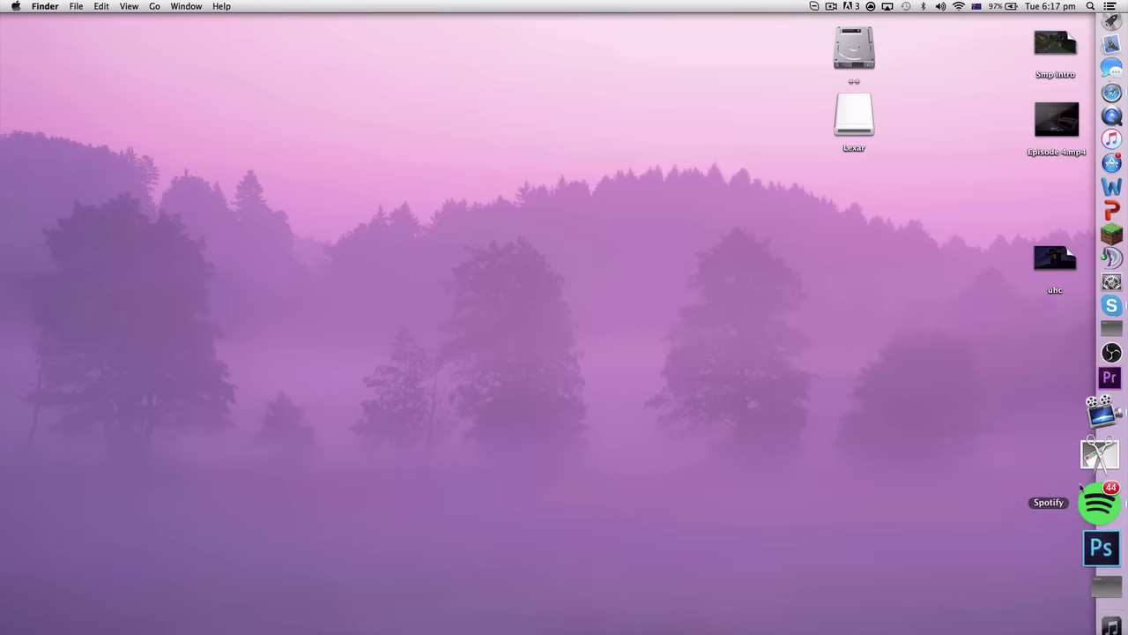
pyautogui.rightClick(1098, 440)
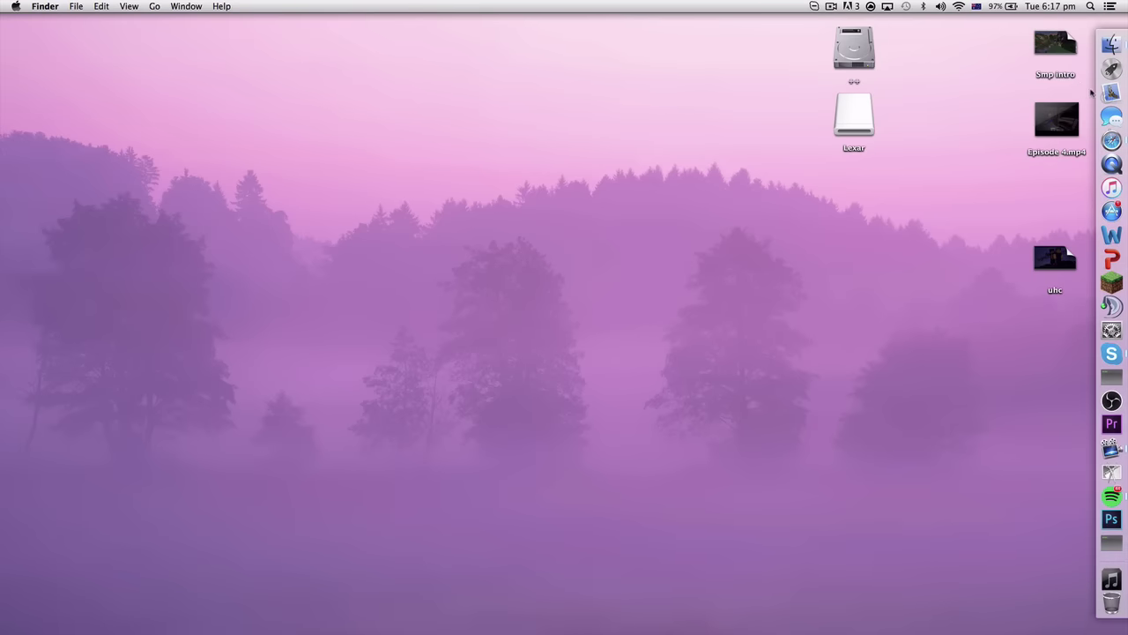
pyautogui.click(1112, 20)
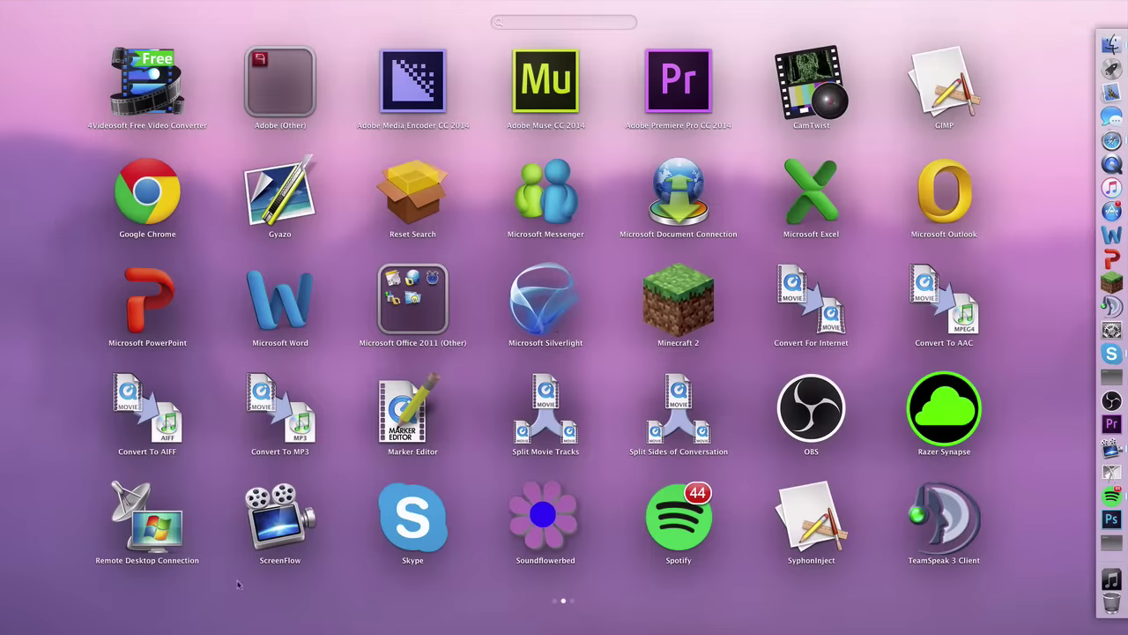
# Close Launchpad and go back to the Finder desktop
pyautogui.click(1052, 403)
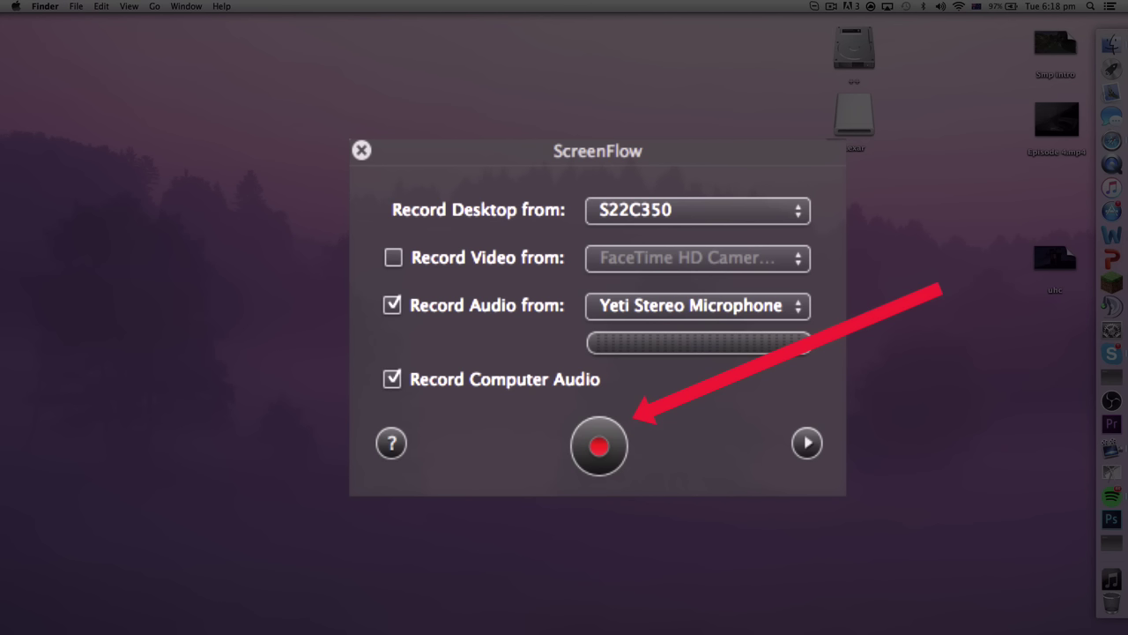
# Open Smp intro and crop the screen recording 57 right and 55 top, scaled to 105%
pyautogui.click(1059, 53)
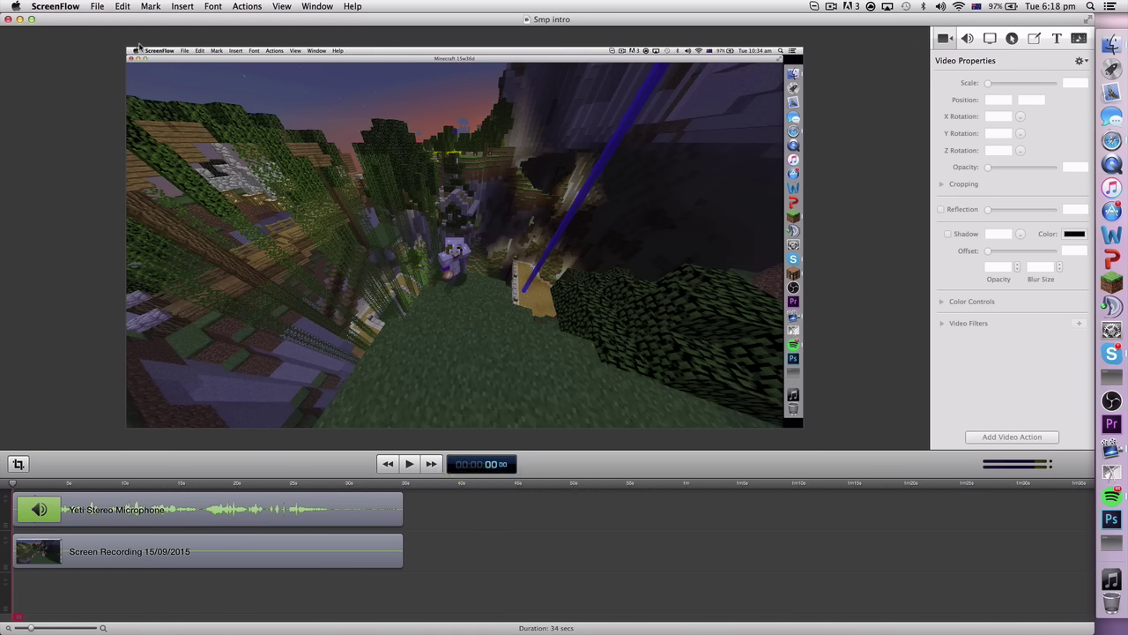
pyautogui.click(213, 98)
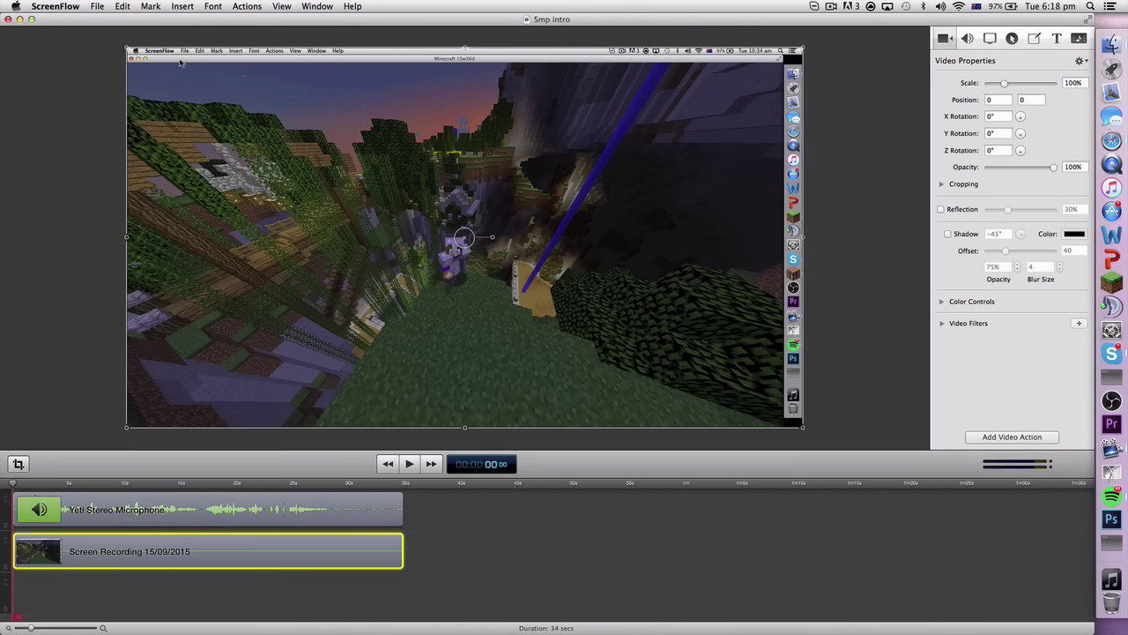
pyautogui.click(942, 184)
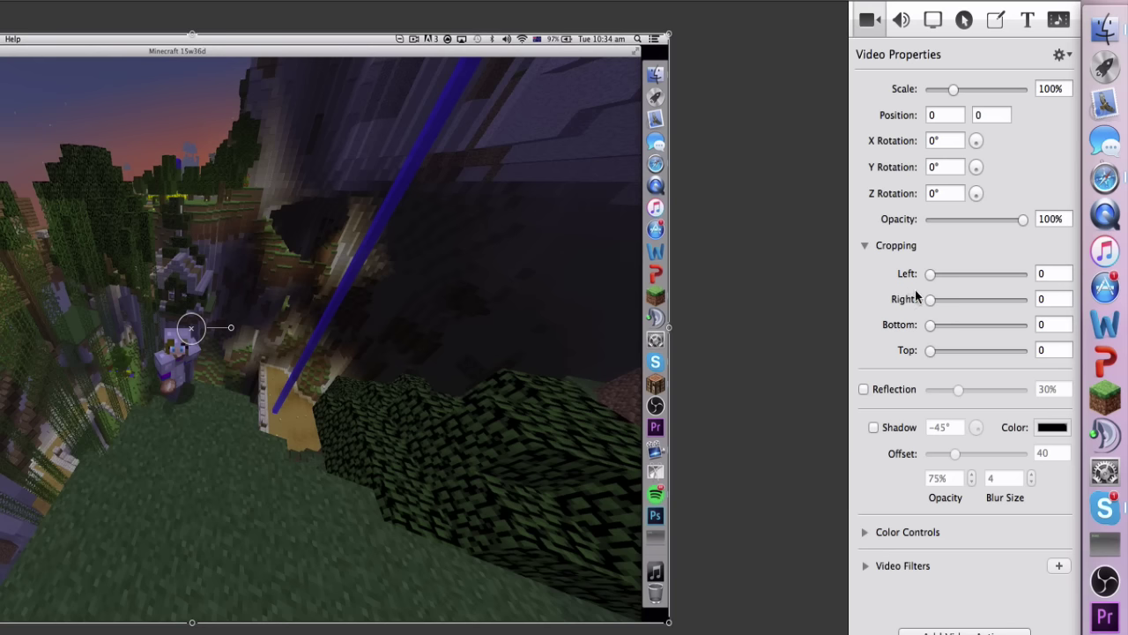
pyautogui.moveTo(928, 300); pyautogui.dragTo(957, 303)
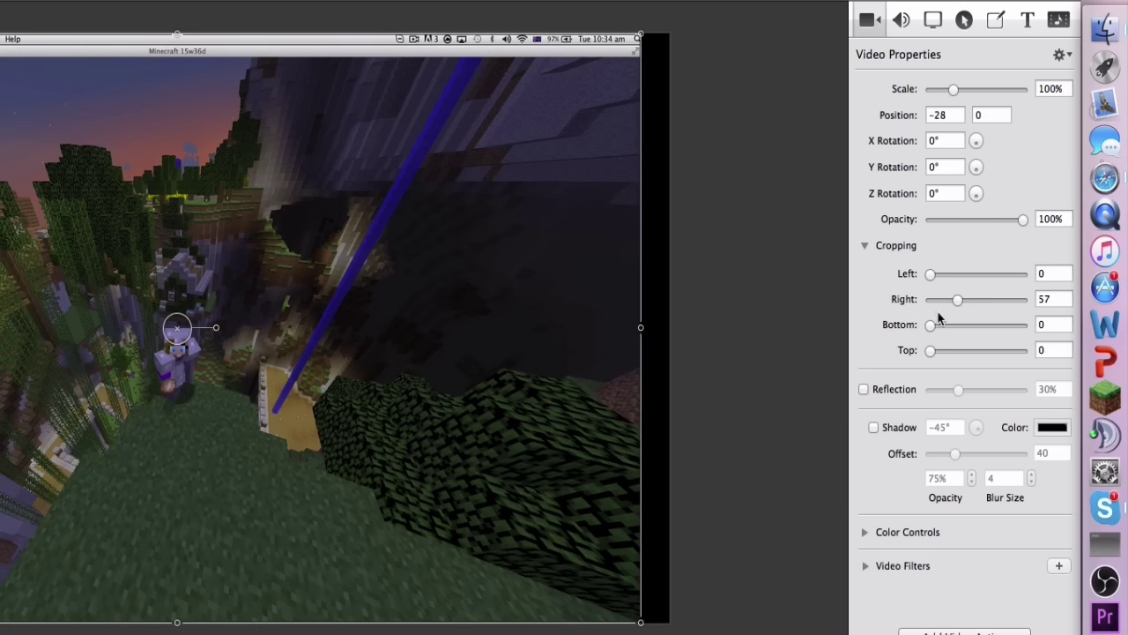
pyautogui.moveTo(932, 354); pyautogui.dragTo(957, 355)
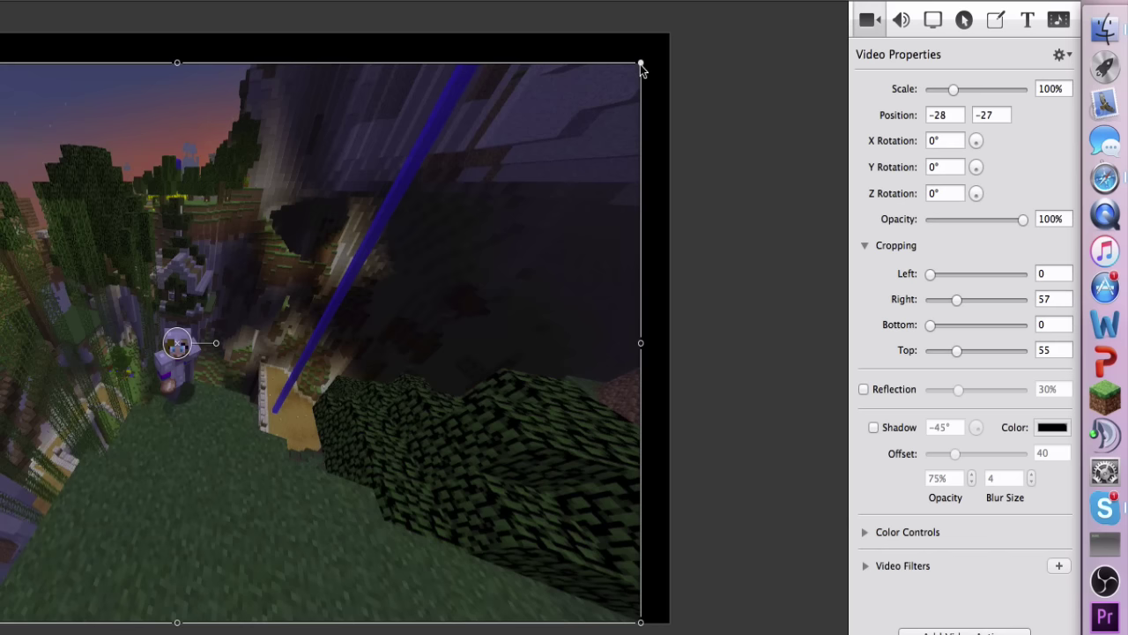
pyautogui.moveTo(641, 64); pyautogui.dragTo(670, 34)
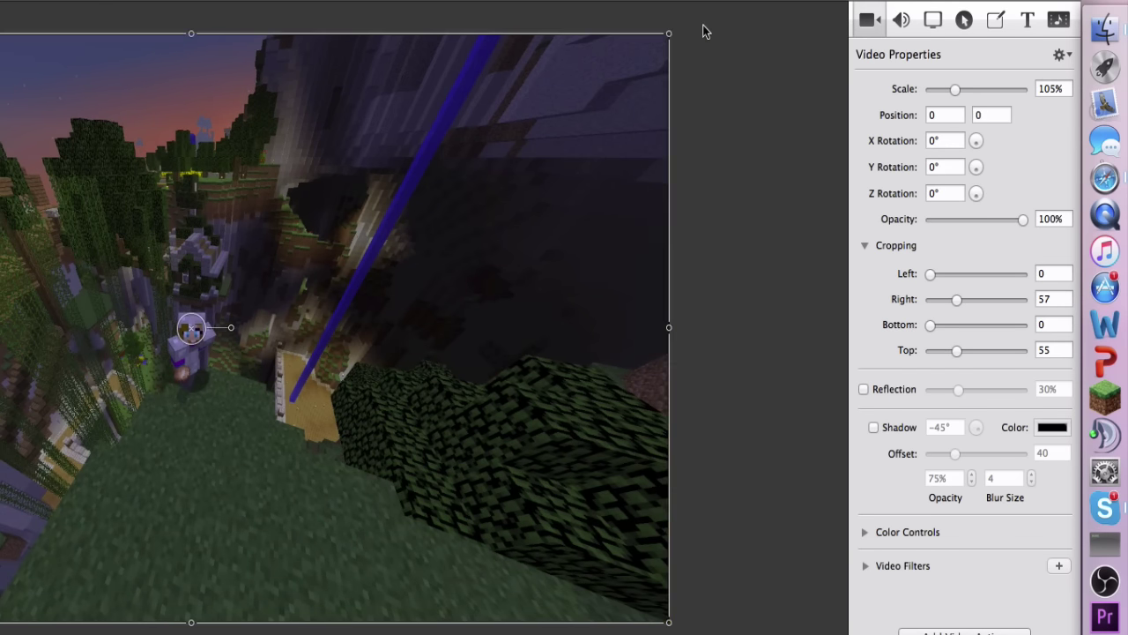
pyautogui.click(704, 31)
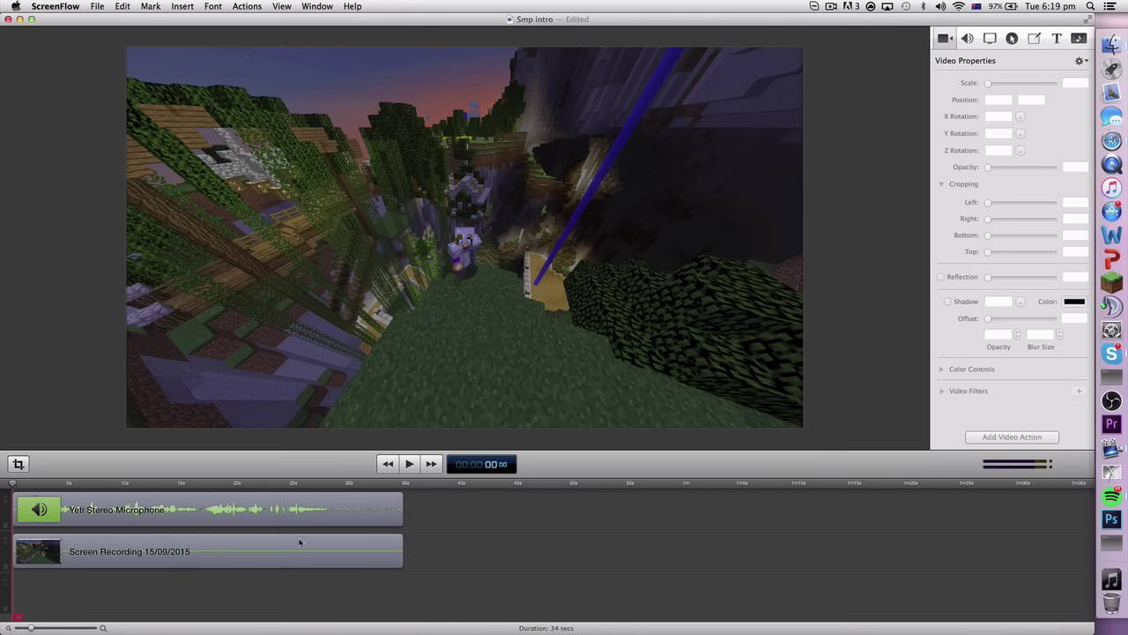
# Turn on Smooth Volume Levels for the Yeti Stereo Microphone clip
pyautogui.click(231, 521)
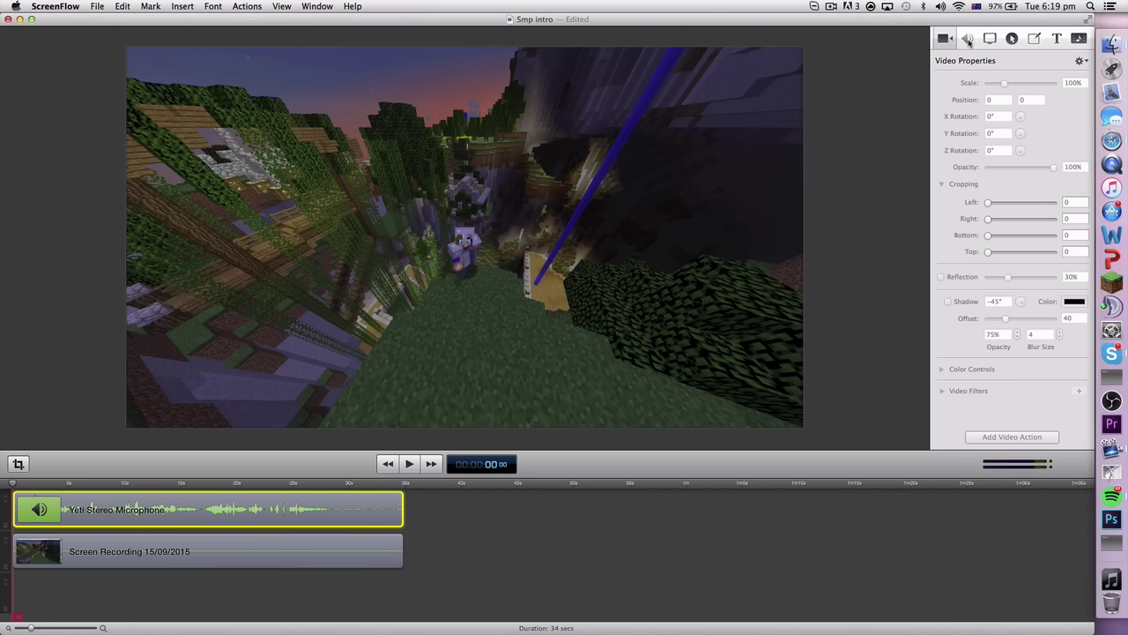
pyautogui.click(968, 40)
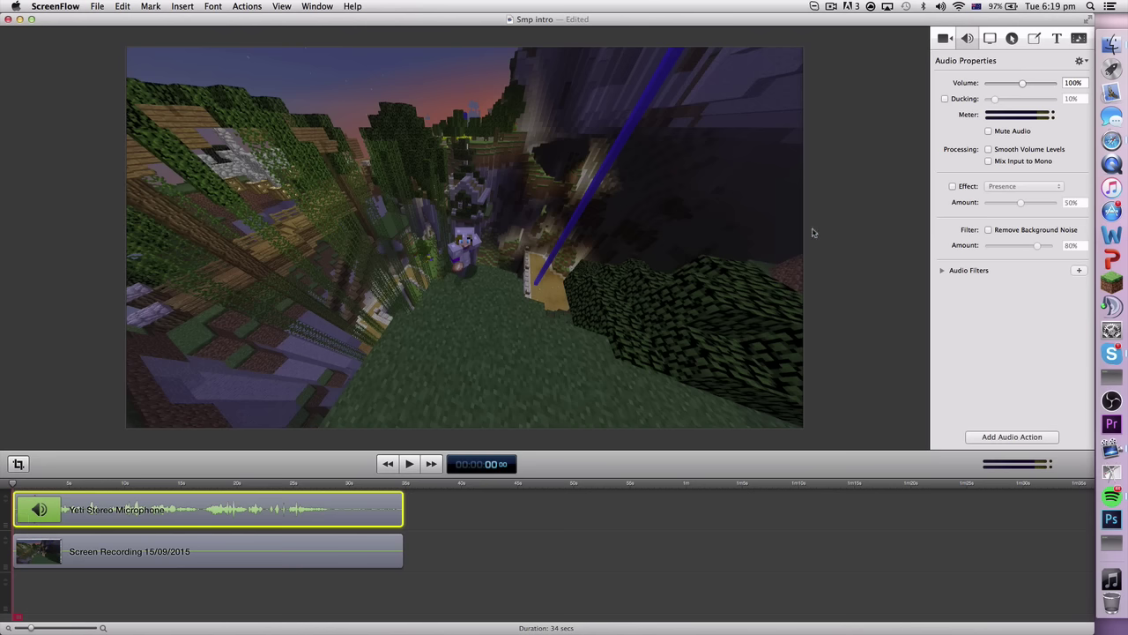
pyautogui.click(943, 40)
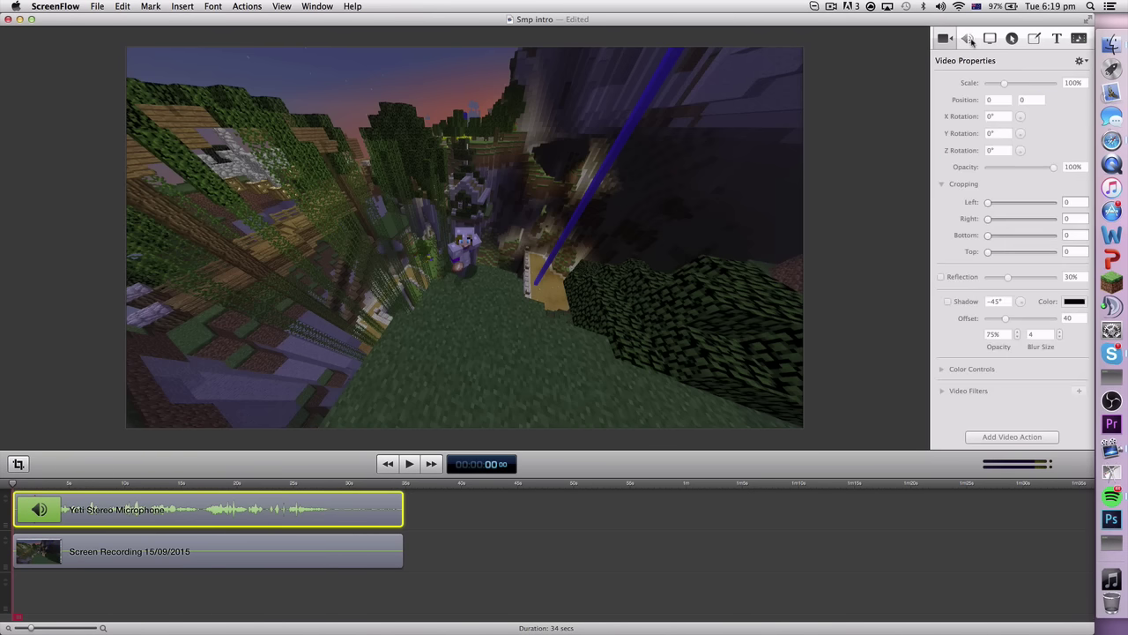
pyautogui.click(968, 39)
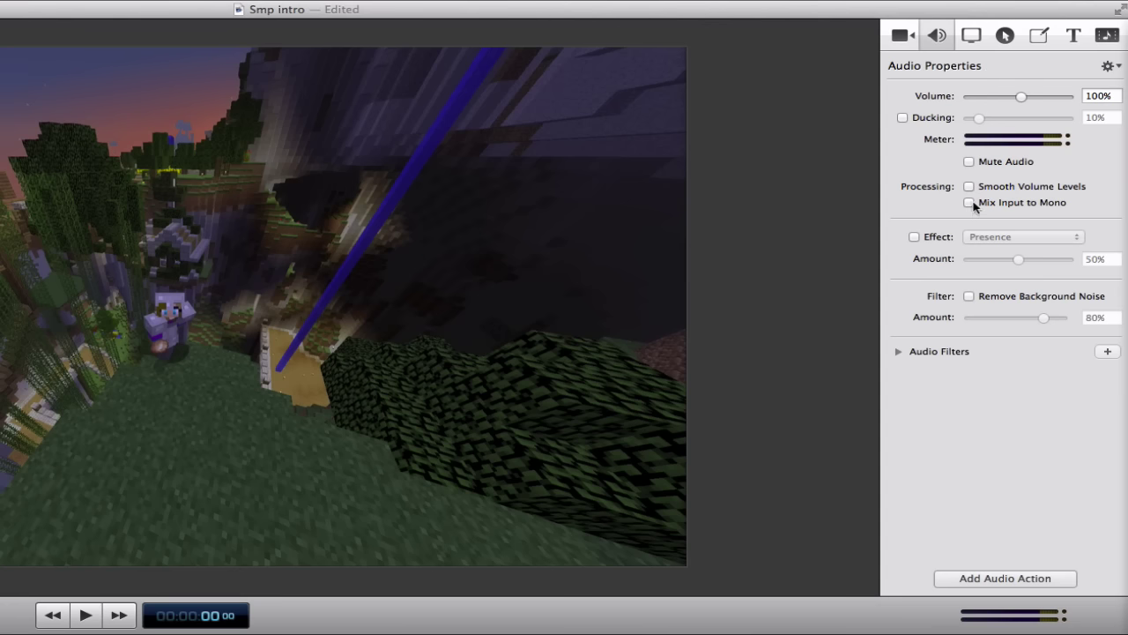
pyautogui.click(968, 187)
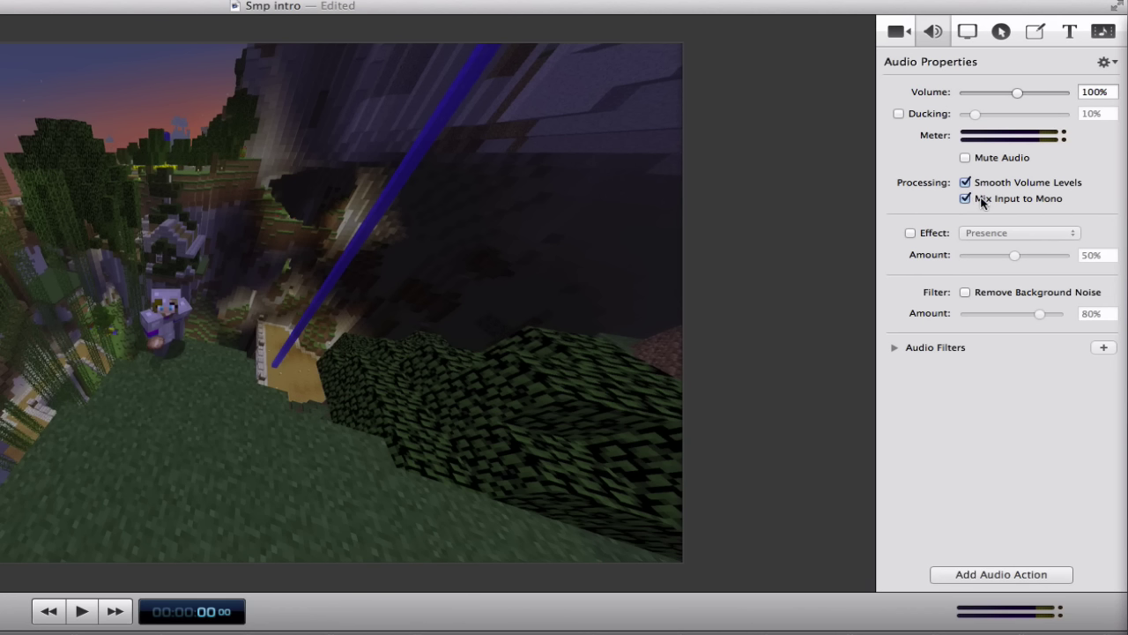
# Add the Small Room audio effect with its amount set to 10%
pyautogui.click(910, 233)
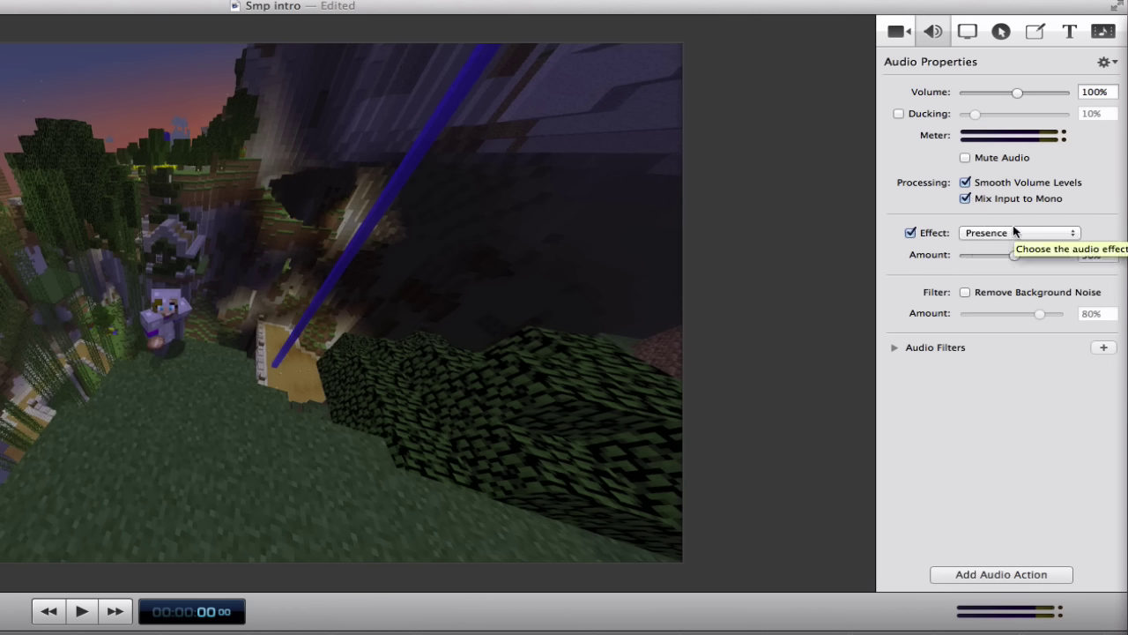
pyautogui.click(971, 232)
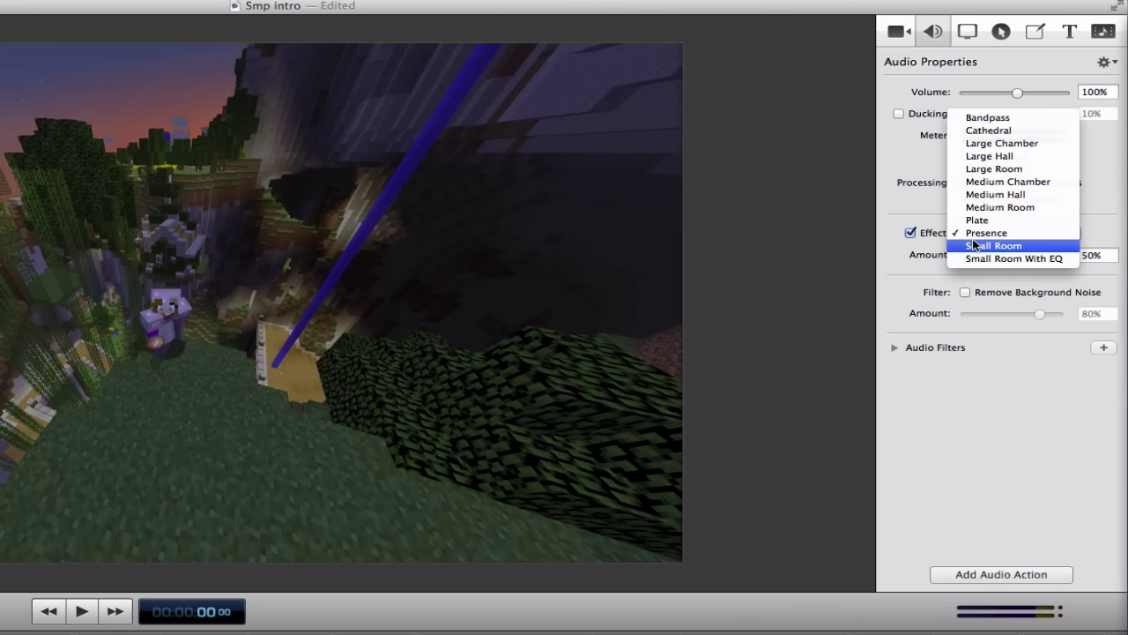
pyautogui.click(975, 245)
pyautogui.click(1091, 256)
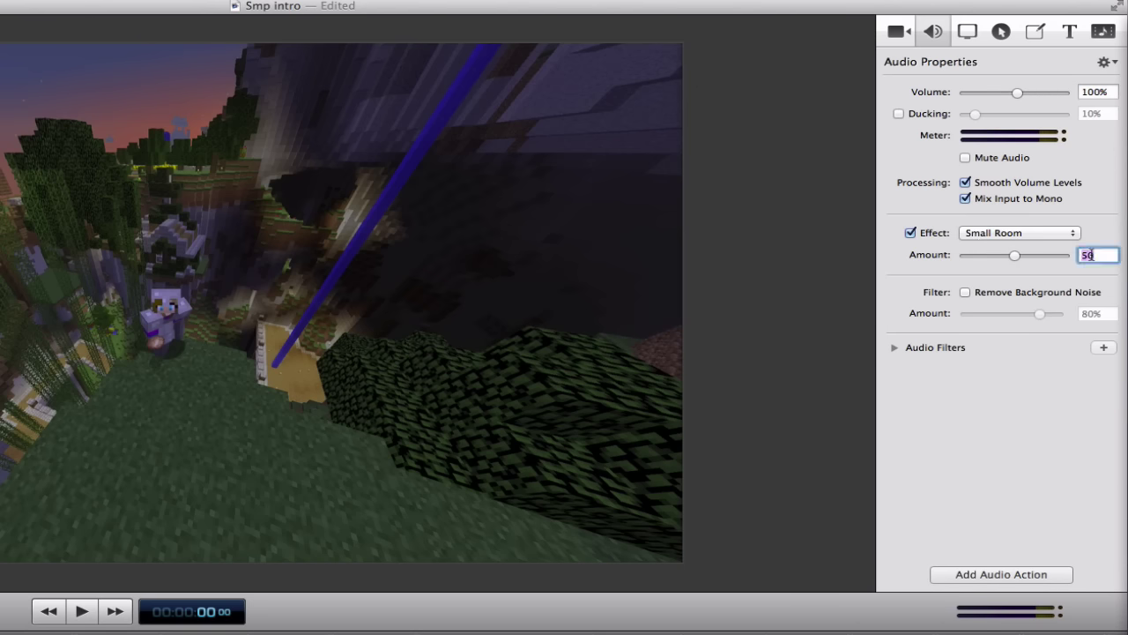
pyautogui.write('10')
pyautogui.press('Return')
# Switch on Remove Background Noise at 100% and move the playhead to 17 seconds
pyautogui.click(965, 294)
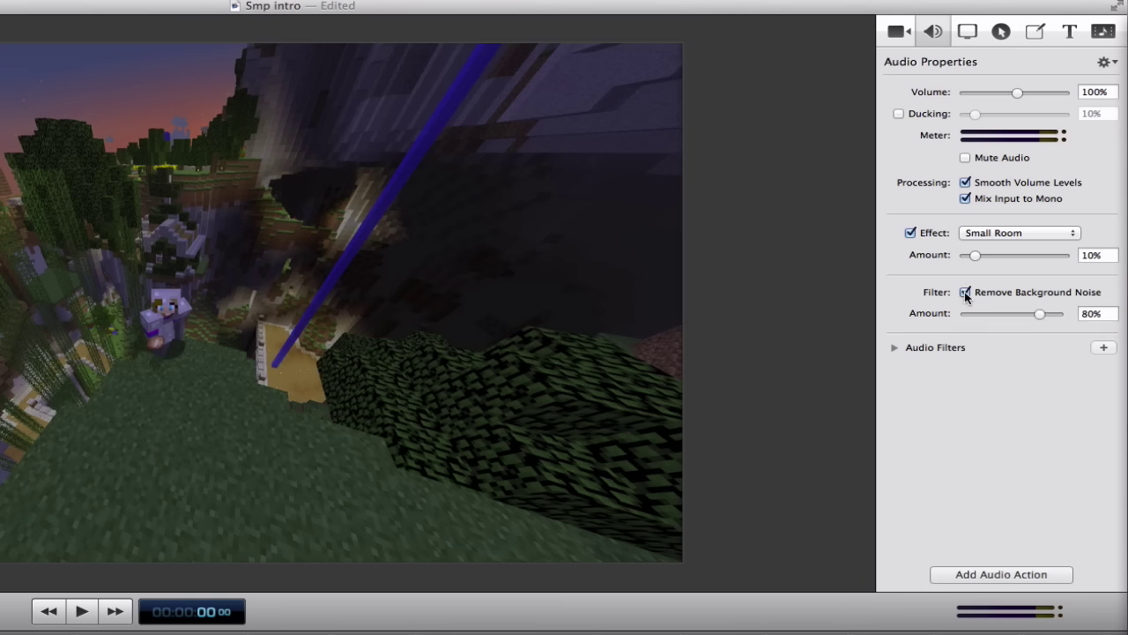
pyautogui.moveTo(1040, 317); pyautogui.dragTo(1057, 318)
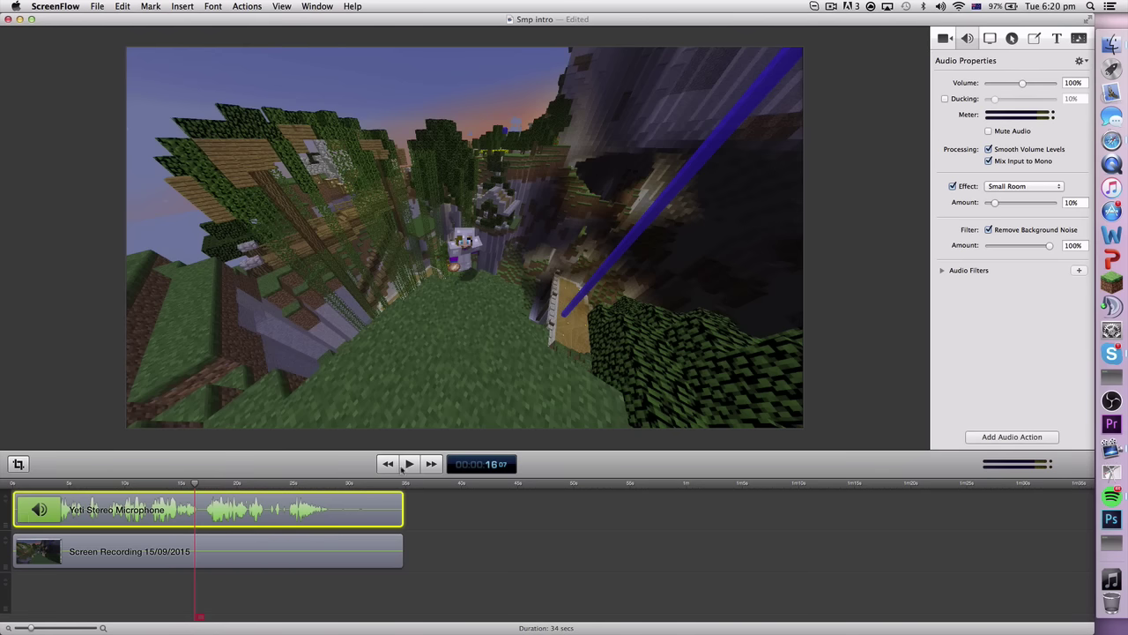
pyautogui.click(206, 486)
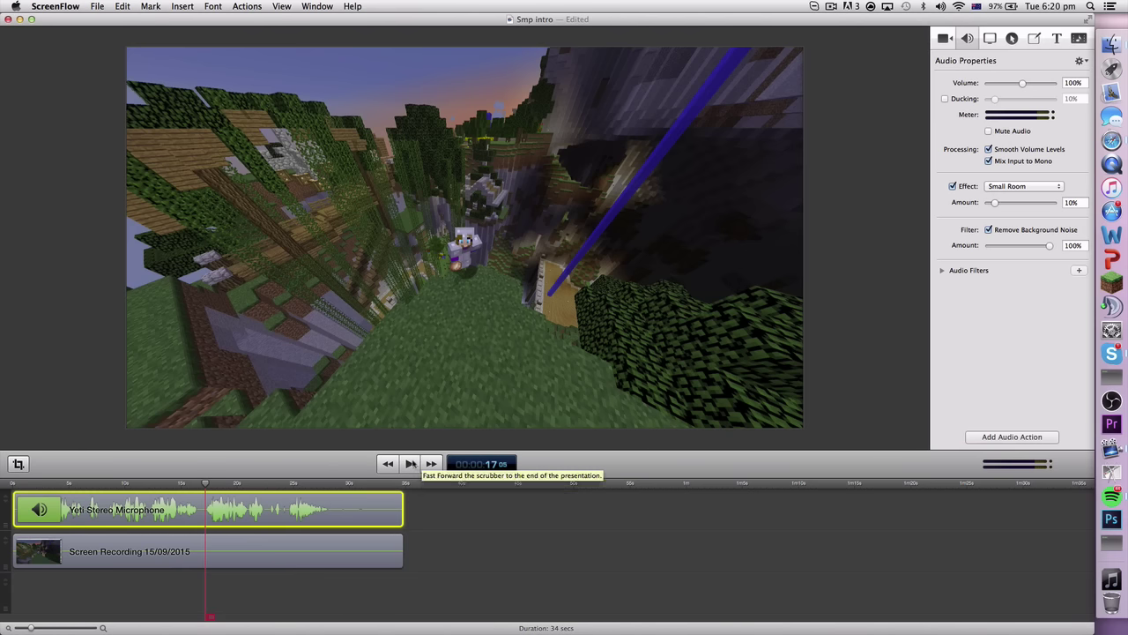
# Play the preview and scrub between 10 and 26 seconds to check the cleaned audio
pyautogui.click(409, 464)
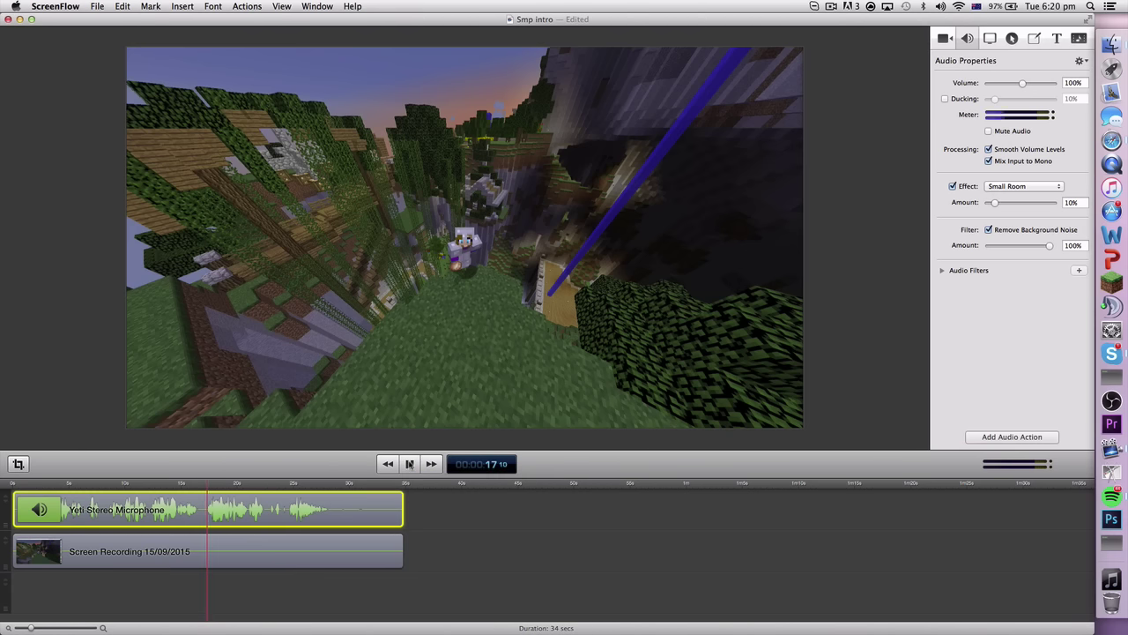
pyautogui.click(409, 464)
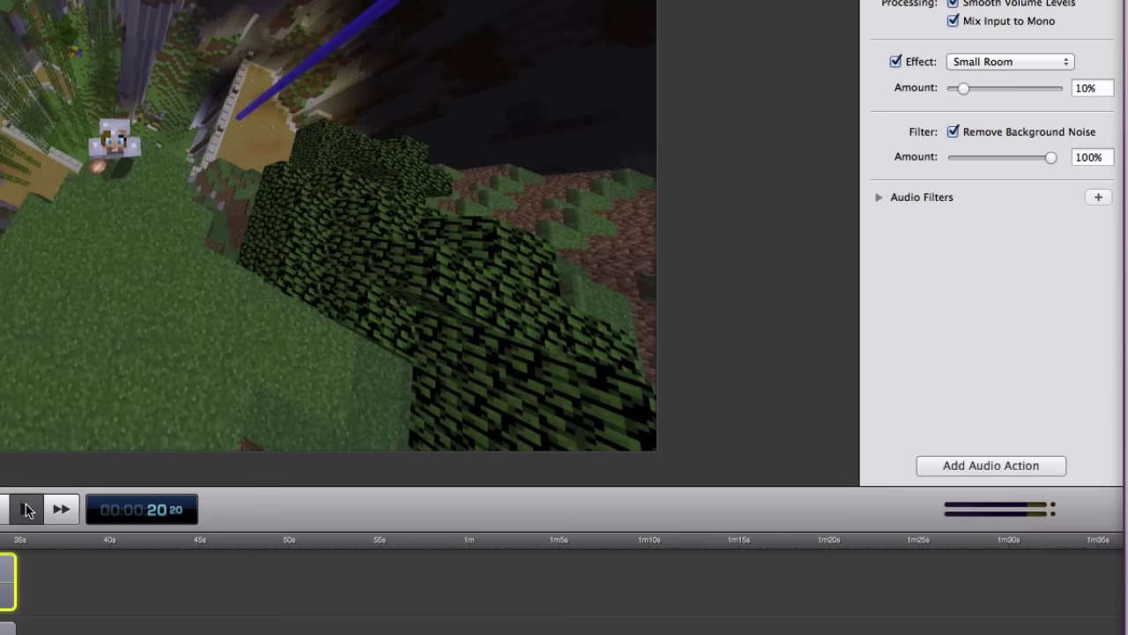
pyautogui.click(26, 509)
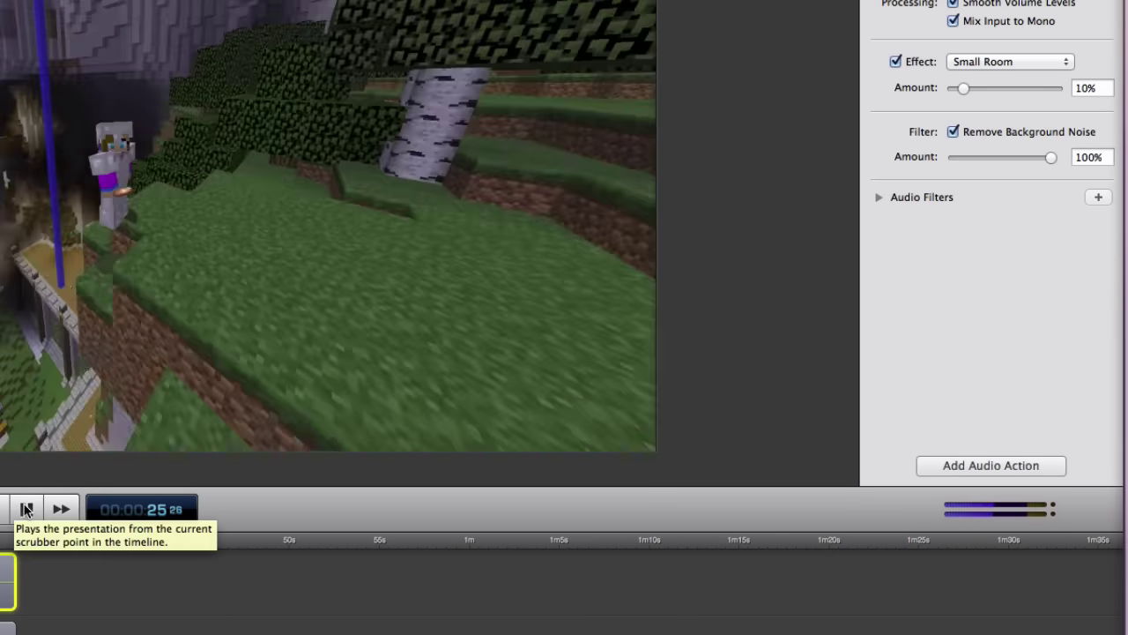
pyautogui.click(26, 509)
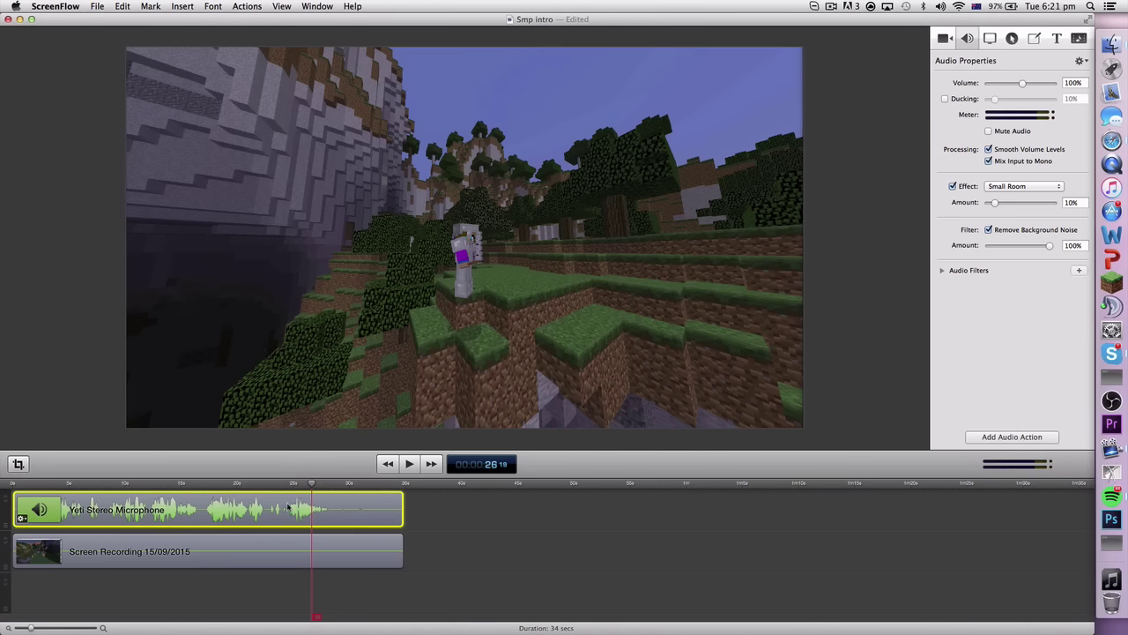
pyautogui.click(273, 485)
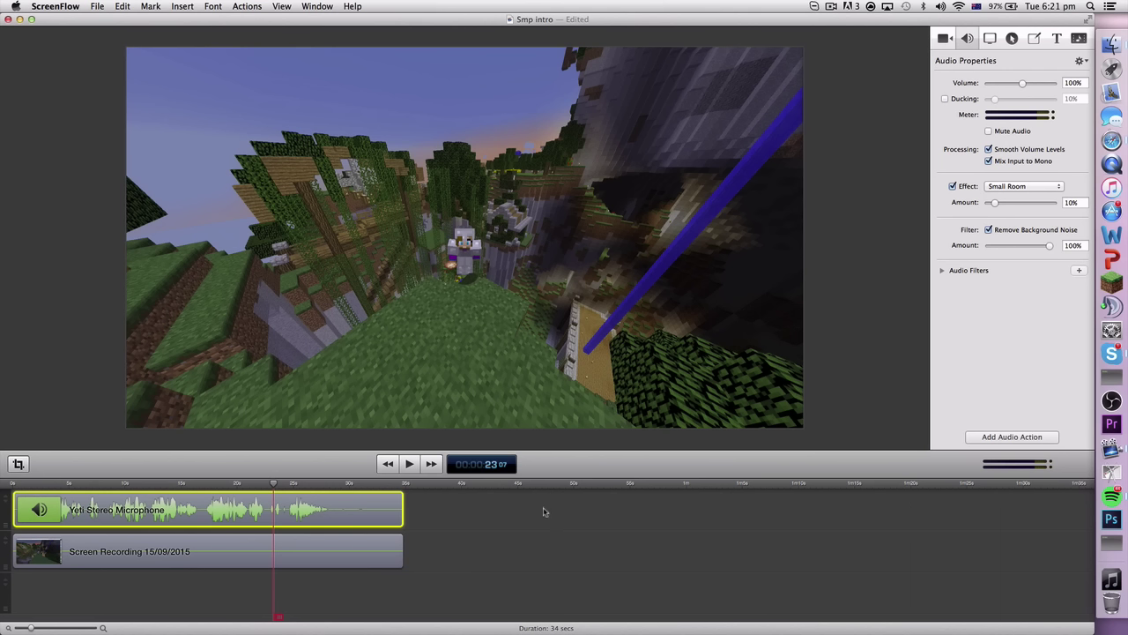
pyautogui.click(298, 485)
pyautogui.click(171, 485)
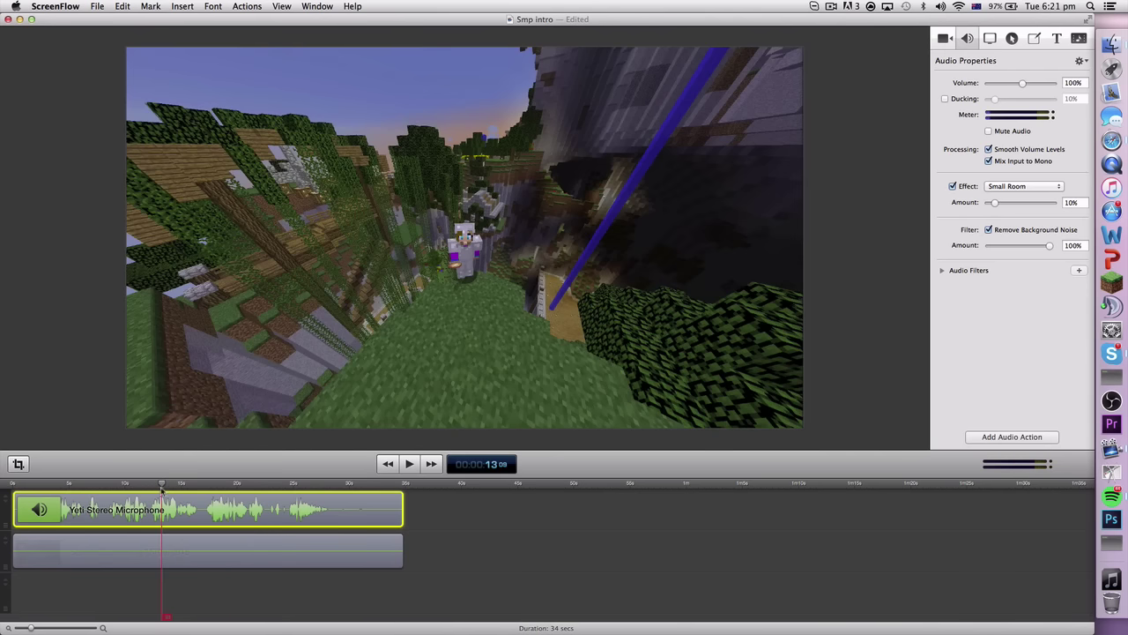
pyautogui.click(162, 485)
pyautogui.click(126, 485)
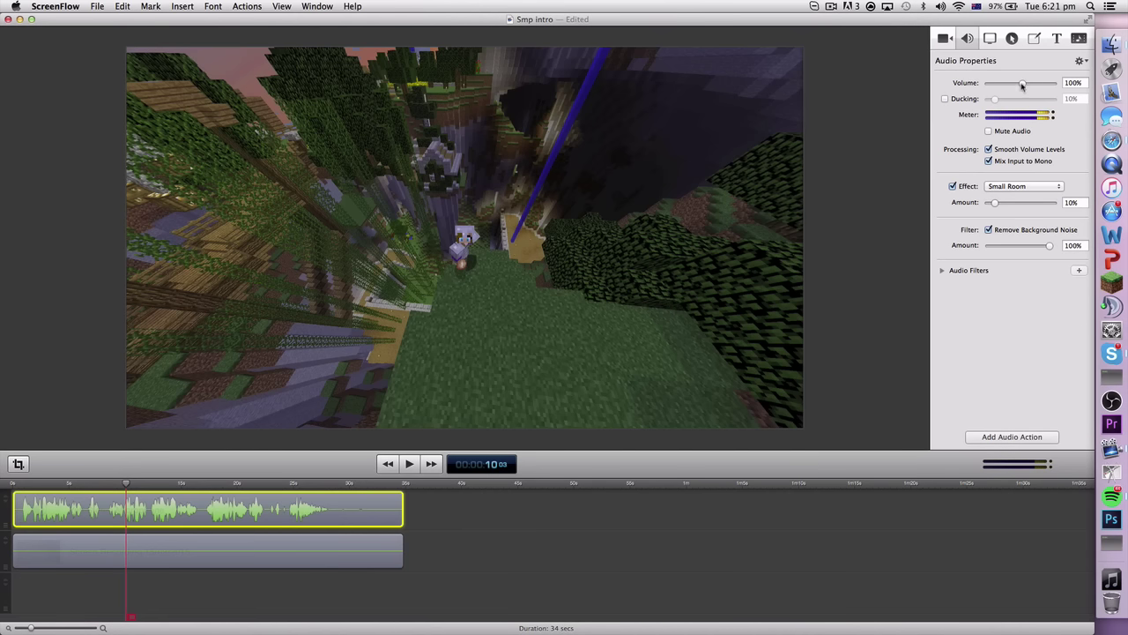
# Set the microphone clip's volume to 90%, then to 80%
pyautogui.doubleClick(1067, 82)
pyautogui.write('5')
pyautogui.press('Return')
pyautogui.click(1074, 82)
pyautogui.write('80')
pyautogui.press('Return')
# Compare the Screen Recording and microphone clips' settings, ending on the Screen Recording clip
pyautogui.click(241, 555)
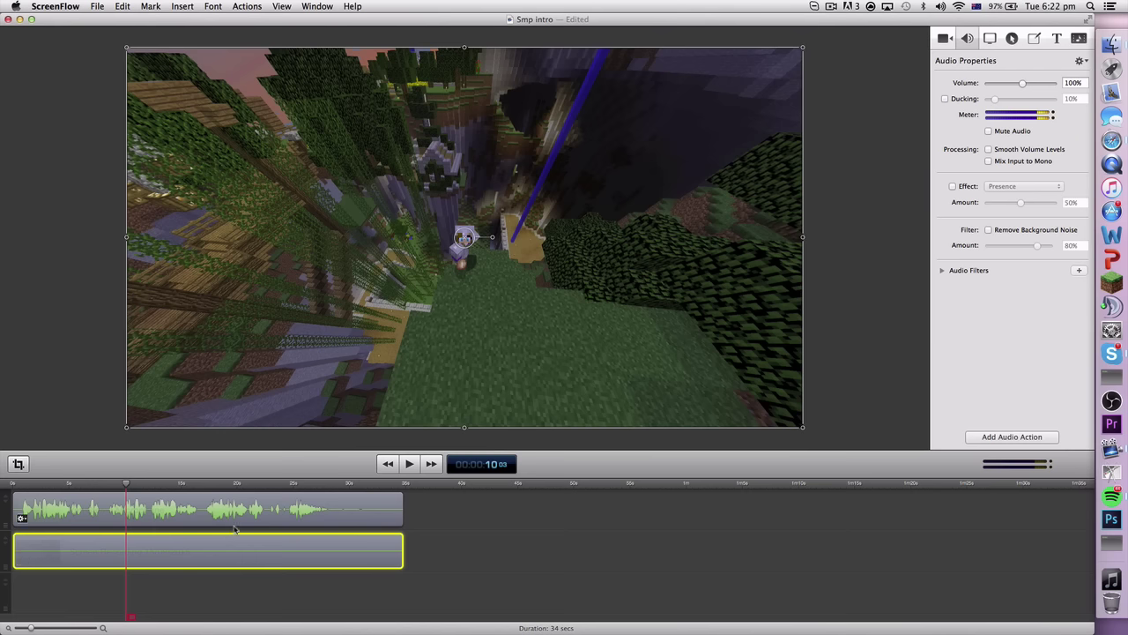
pyautogui.click(239, 510)
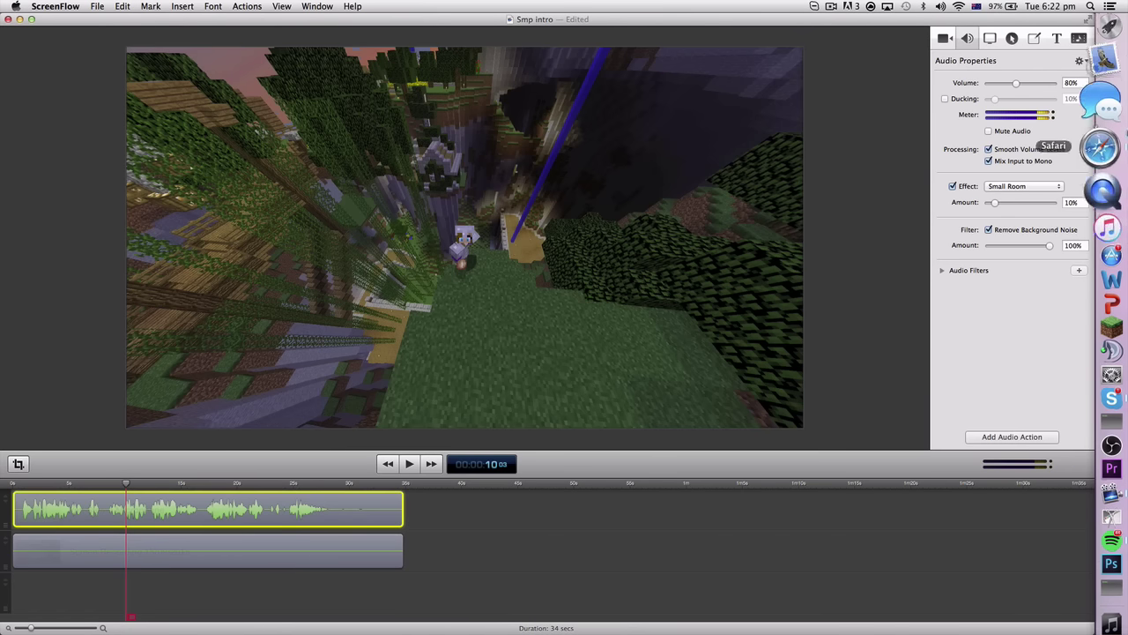
pyautogui.click(133, 545)
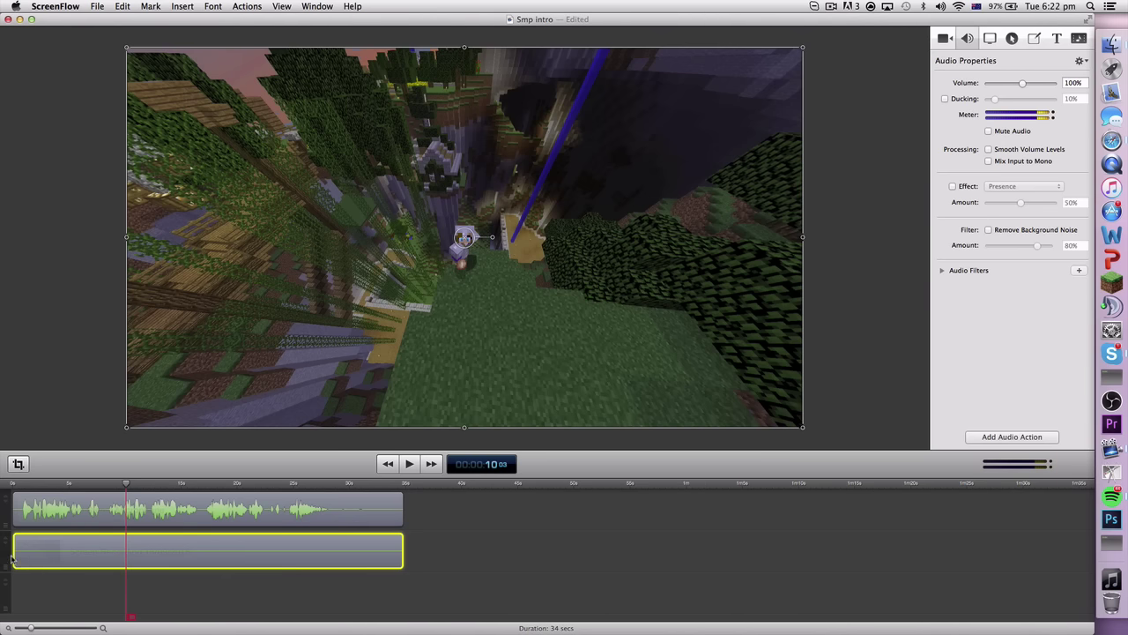
# Detach the Screen Recording clip's audio onto its own track
pyautogui.rightClick(365, 546)
pyautogui.click(635, 532)
pyautogui.rightClick(161, 544)
pyautogui.click(164, 540)
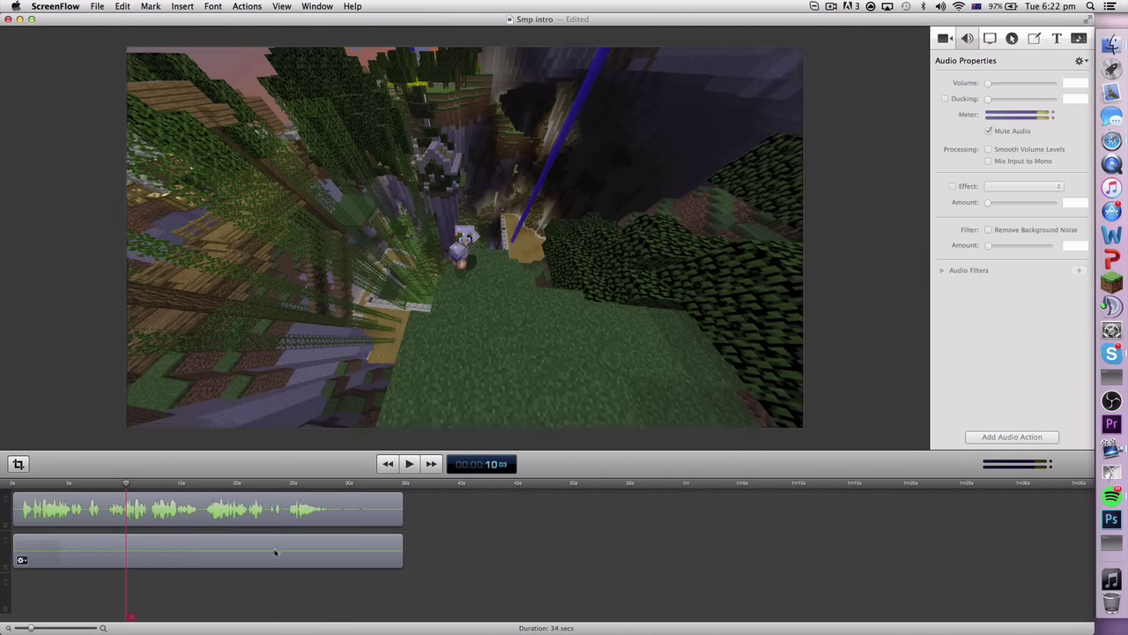
pyautogui.click(258, 551)
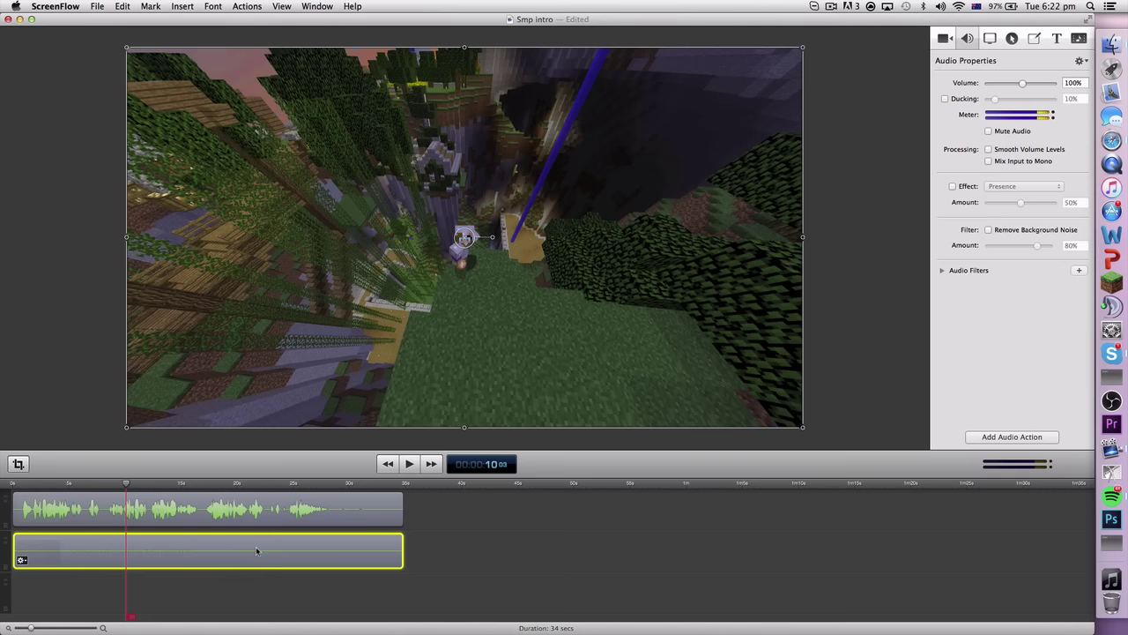
pyautogui.rightClick(257, 551)
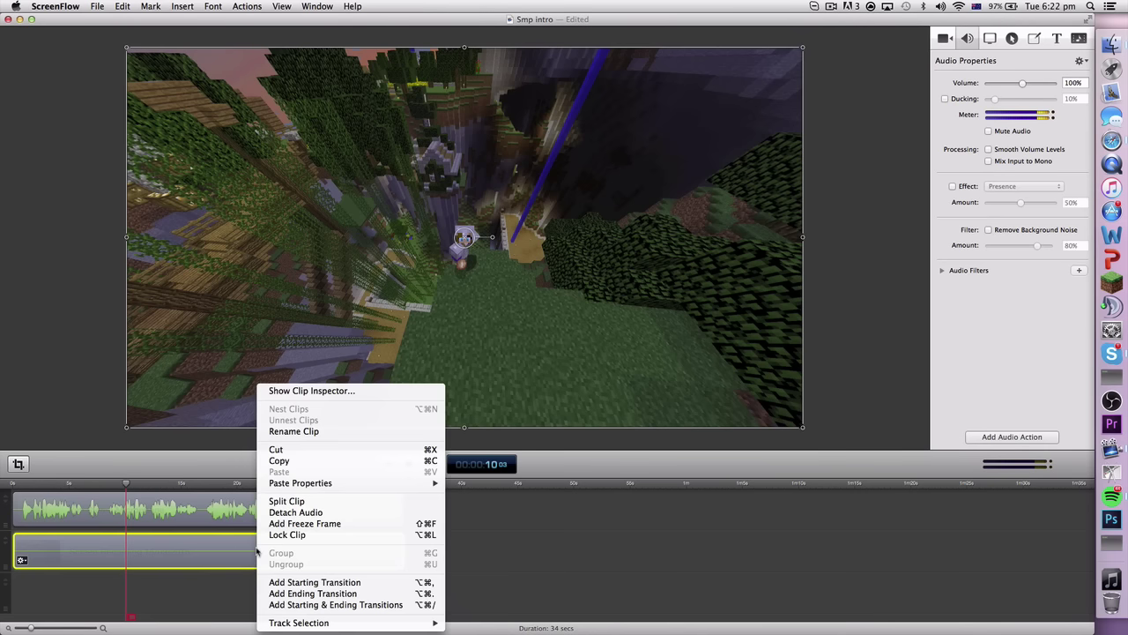
pyautogui.click(284, 513)
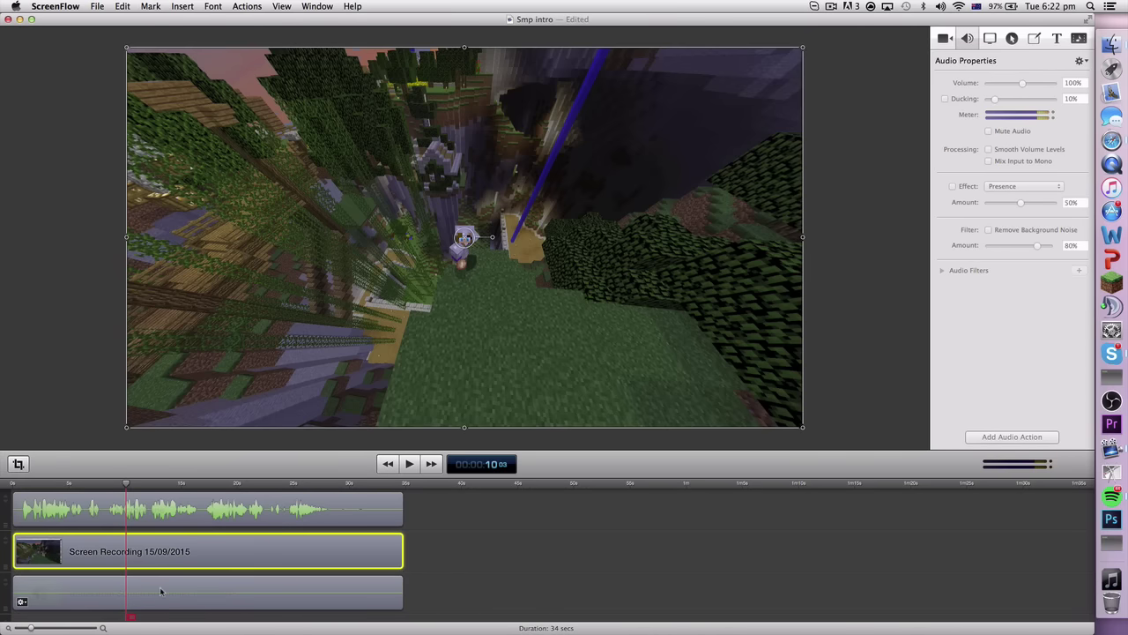
# Rearrange the clips back at the timeline start and select the added Intro Gaming clip
pyautogui.moveTo(180, 564); pyautogui.dragTo(596, 551)
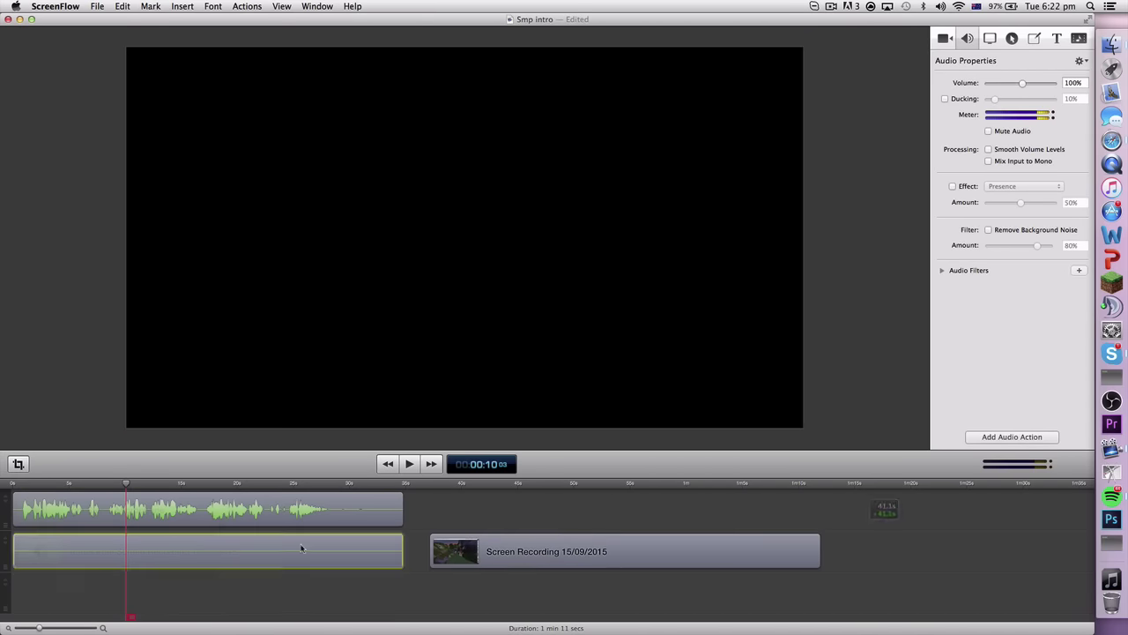
pyautogui.moveTo(403, 548); pyautogui.dragTo(421, 590)
pyautogui.moveTo(545, 551); pyautogui.dragTo(129, 553)
pyautogui.click(511, 570)
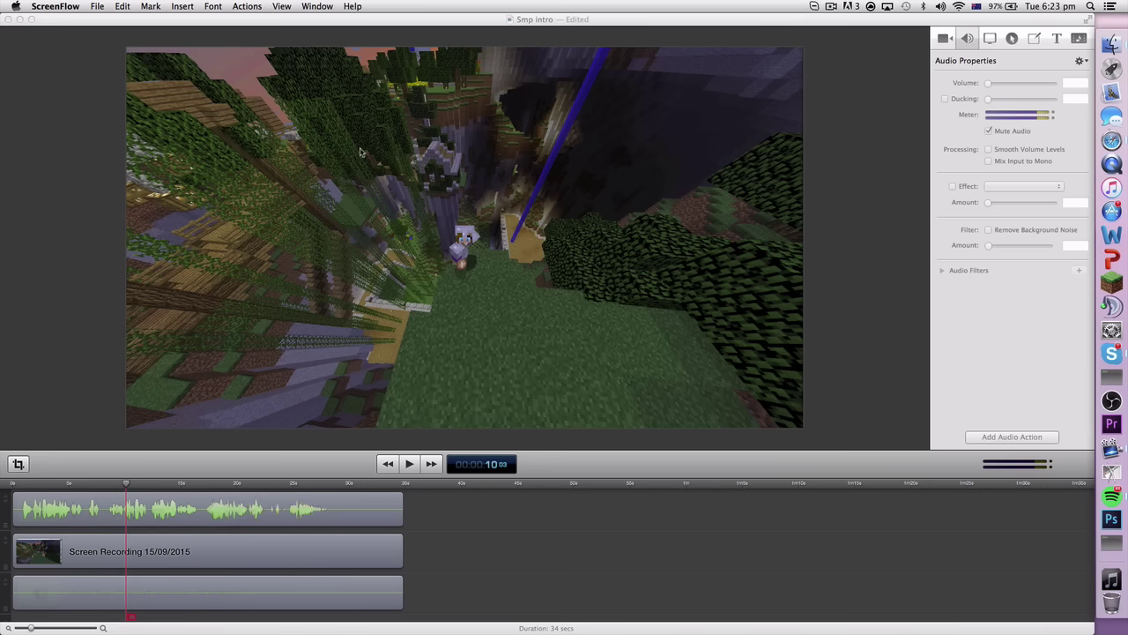
pyautogui.press('super+alt+space')
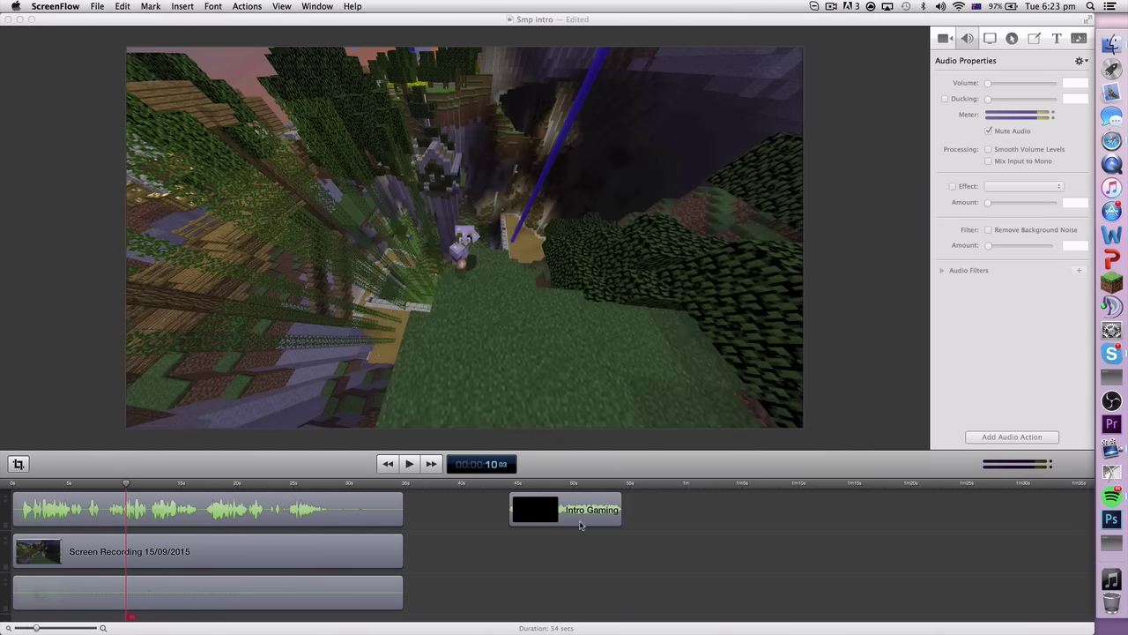
pyautogui.click(580, 524)
pyautogui.moveTo(694, 107); pyautogui.dragTo(802, 47)
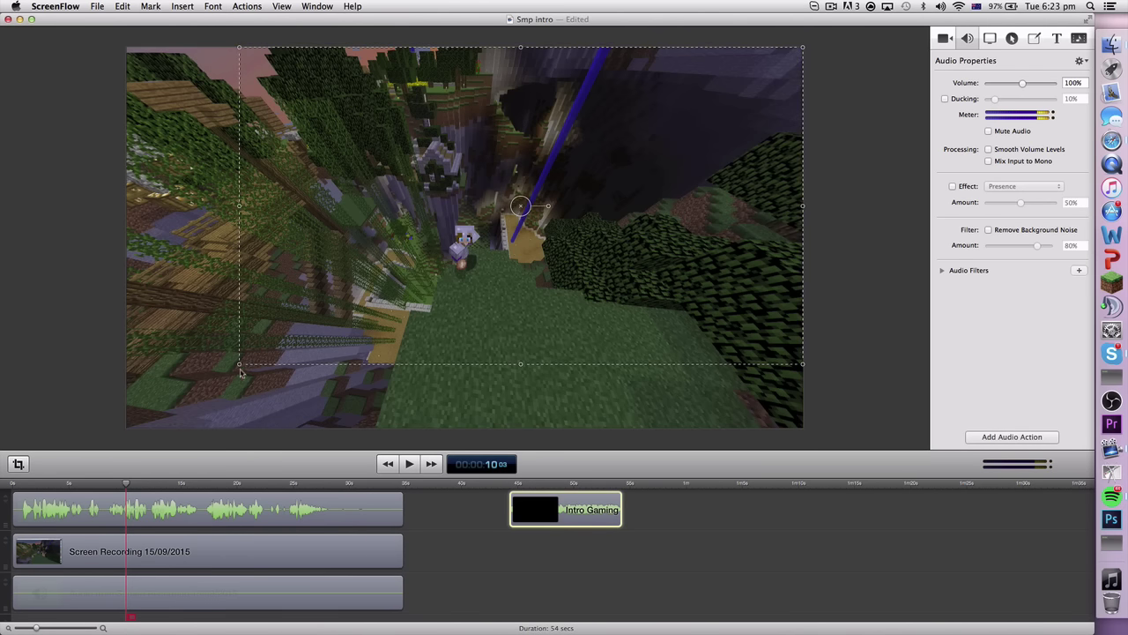
pyautogui.moveTo(239, 365); pyautogui.dragTo(126, 427)
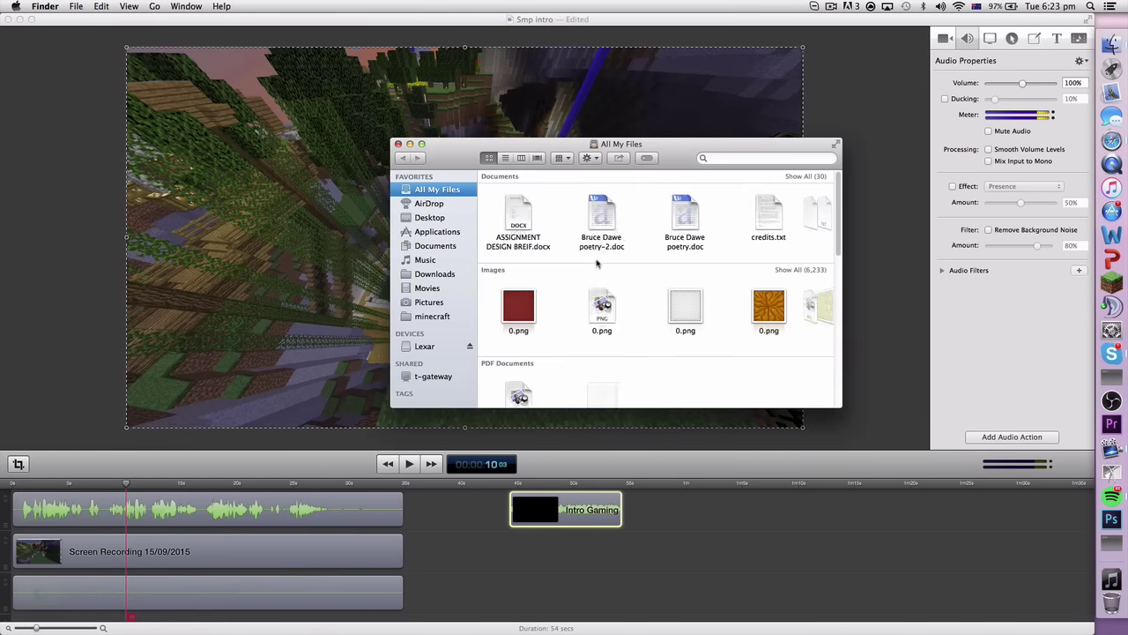
pyautogui.scroll(-5, 564, 282)
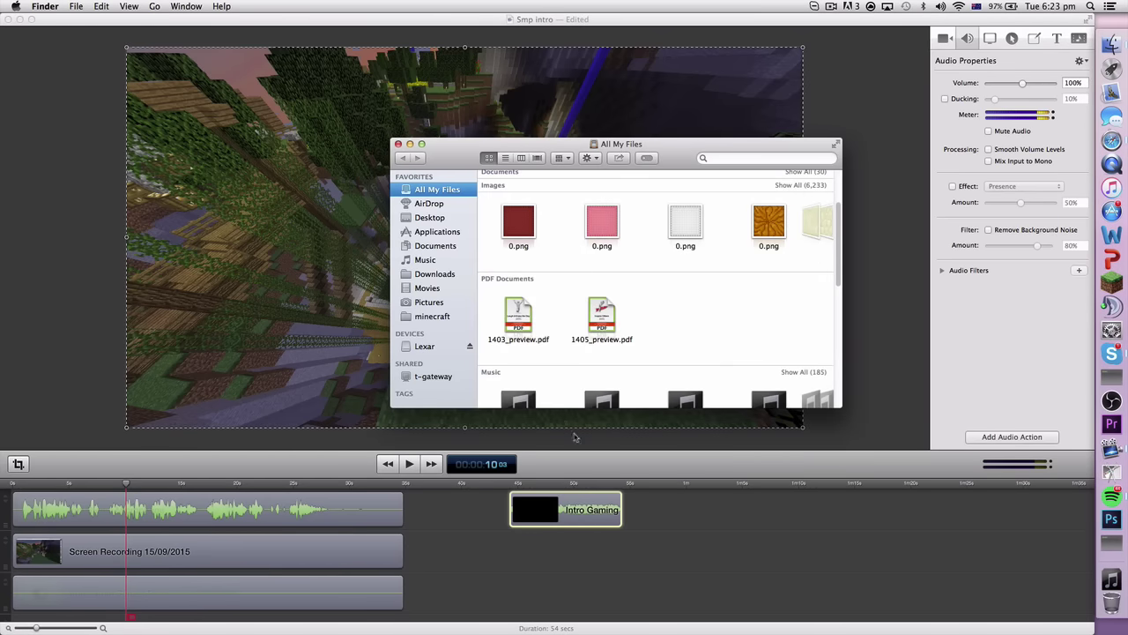
pyautogui.click(397, 144)
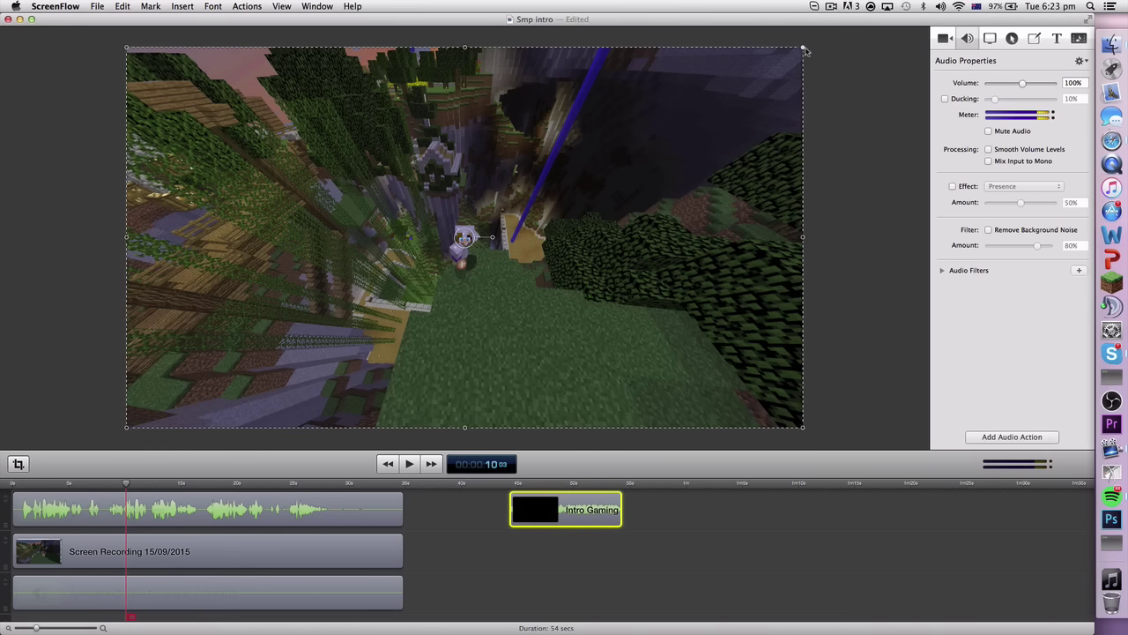
pyautogui.moveTo(804, 48); pyautogui.dragTo(561, 155)
# Scale the Intro Gaming video to fill the frame and set its volume to 40%
pyautogui.click(574, 495)
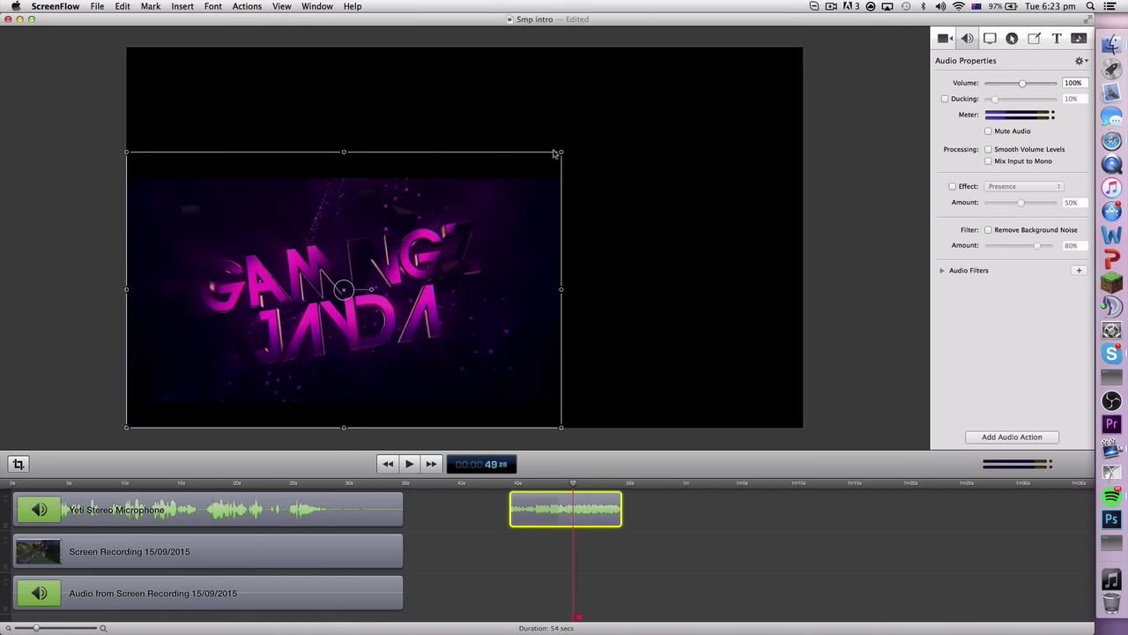
pyautogui.moveTo(562, 153); pyautogui.dragTo(811, 48)
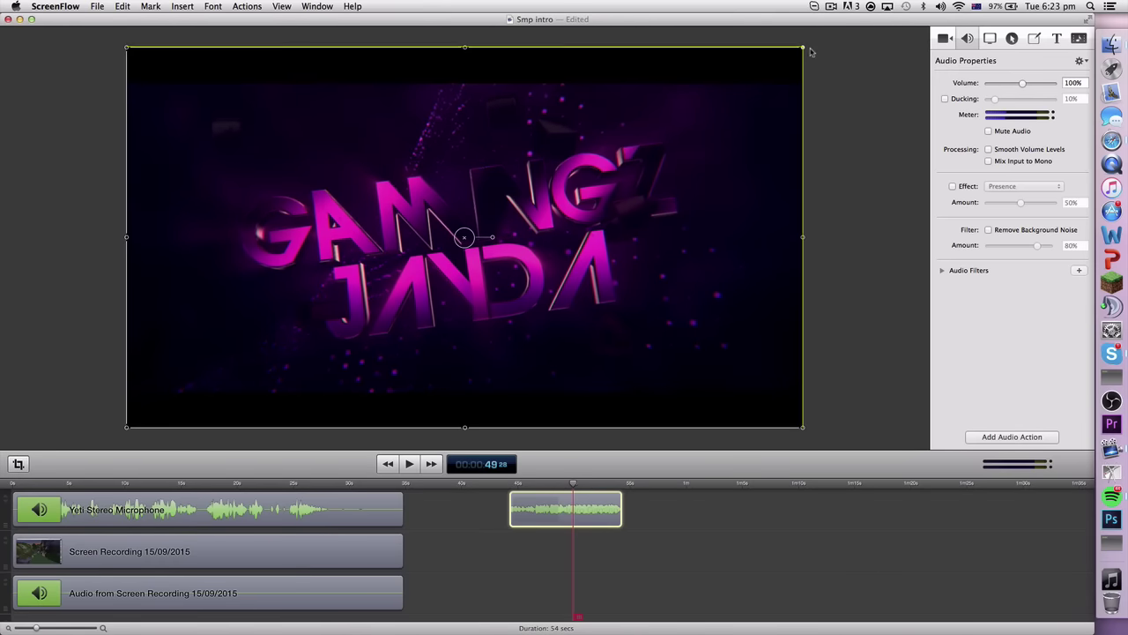
pyautogui.doubleClick(1082, 82)
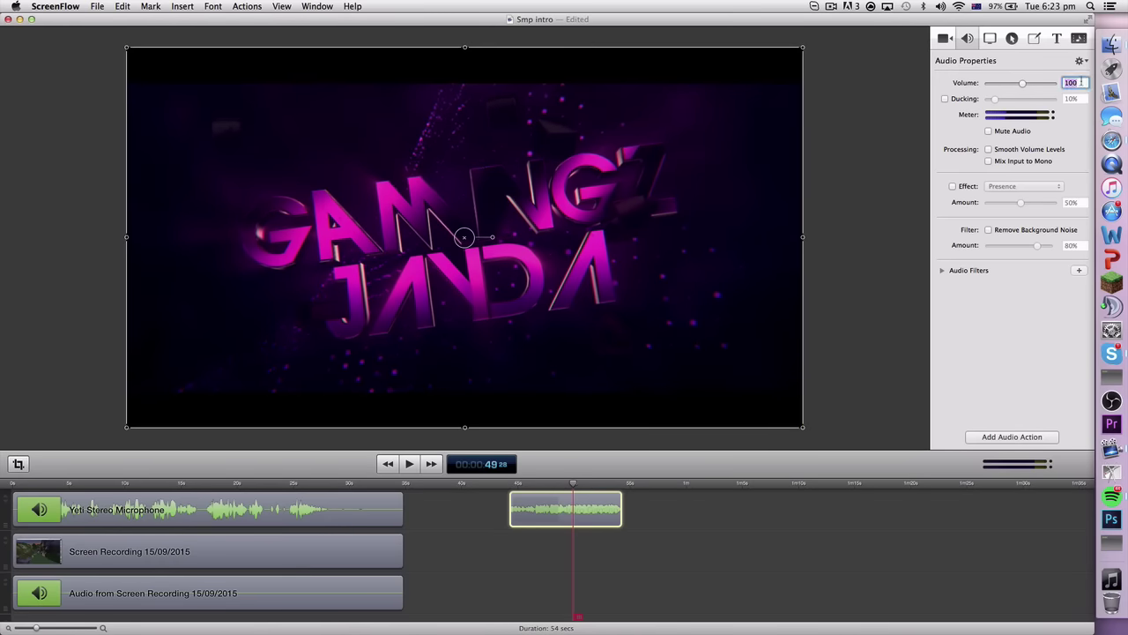
pyautogui.write('40')
pyautogui.press('Return')
# Move the Intro Gaming clip onto its own new track
pyautogui.click(995, 134)
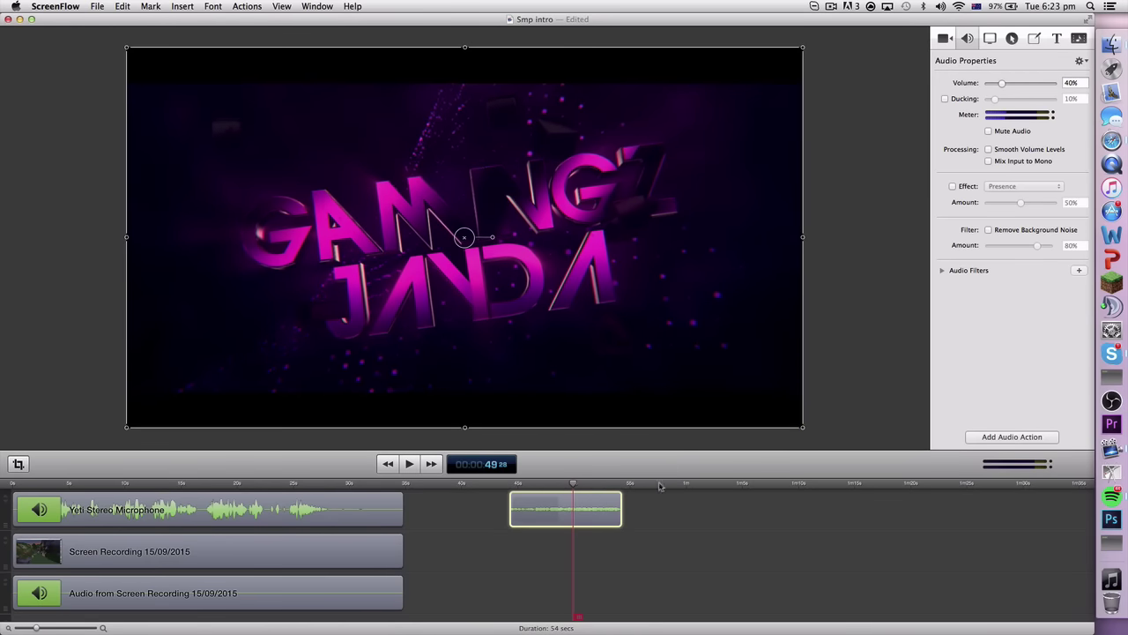
pyautogui.click(651, 508)
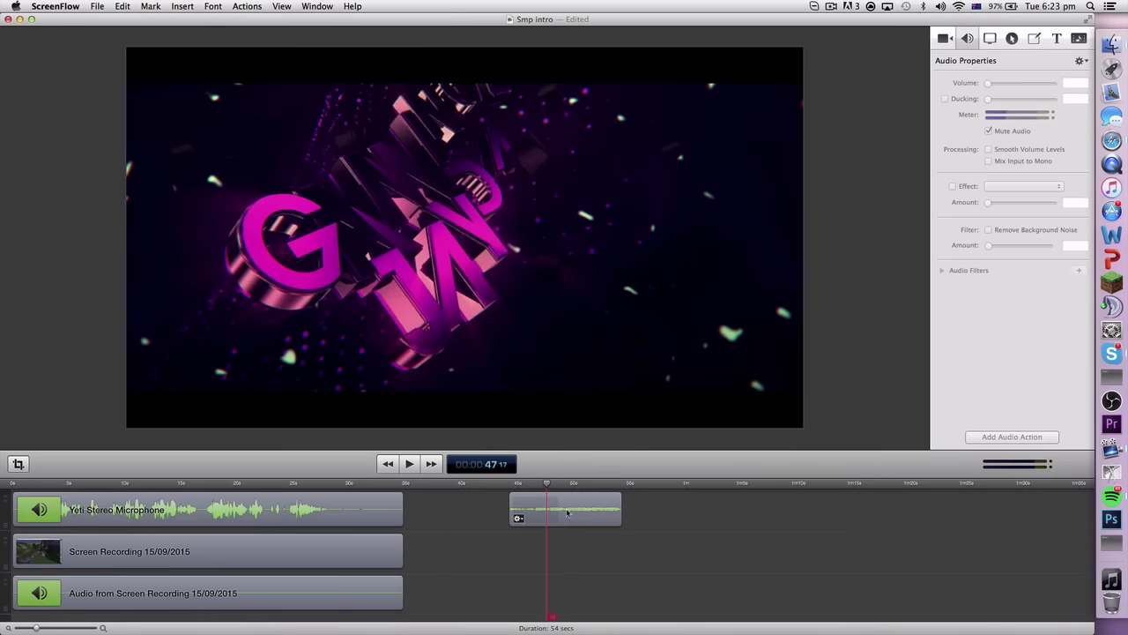
pyautogui.moveTo(567, 513); pyautogui.dragTo(70, 619)
# Select all clips and shift them to start about 10 seconds in
pyautogui.scroll(-2, 124, 581)
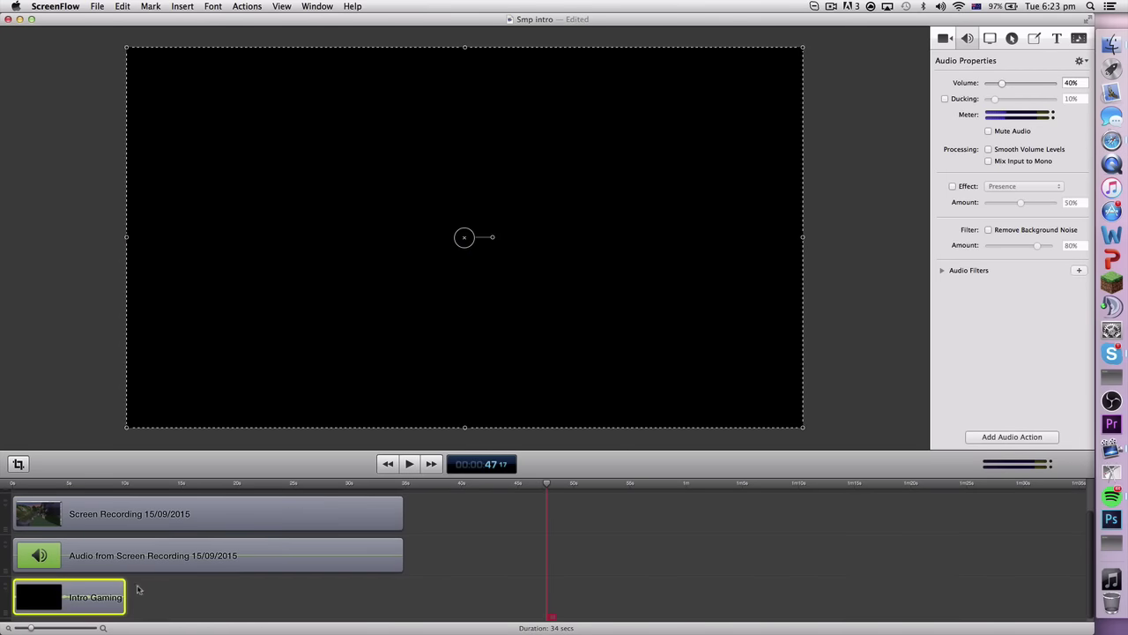
pyautogui.press('super+a')
pyautogui.scroll(2, 151, 546)
pyautogui.moveTo(107, 510); pyautogui.dragTo(221, 489)
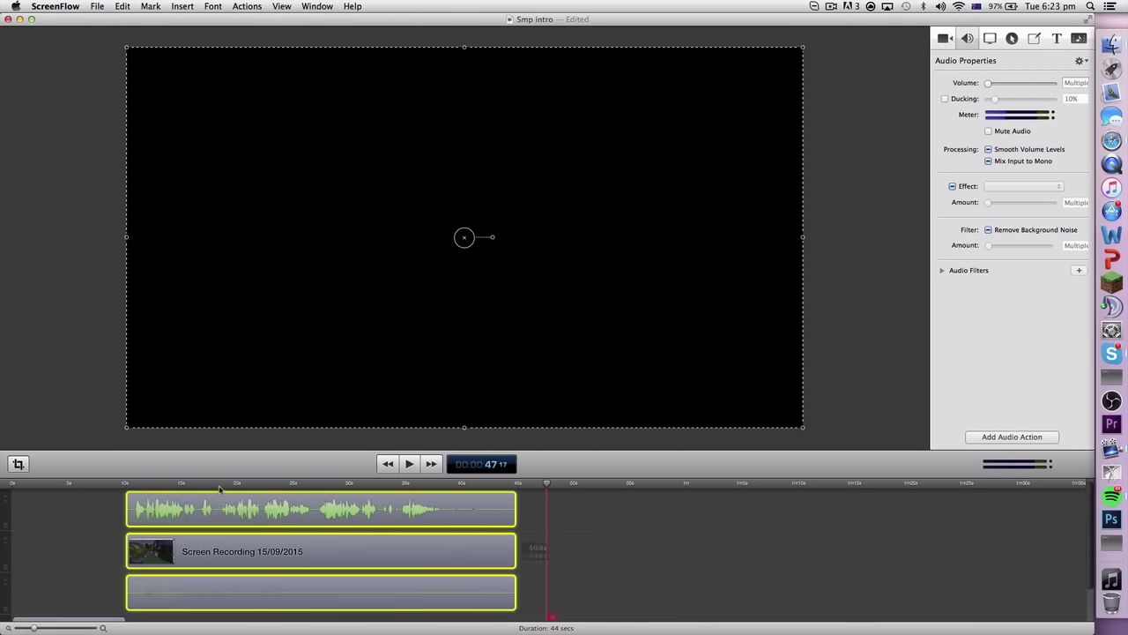
# Place Intro Gaming at the start of the top track and preview from 26 seconds
pyautogui.scroll(-2, 221, 529)
pyautogui.moveTo(70, 594); pyautogui.dragTo(75, 519)
pyautogui.click(639, 533)
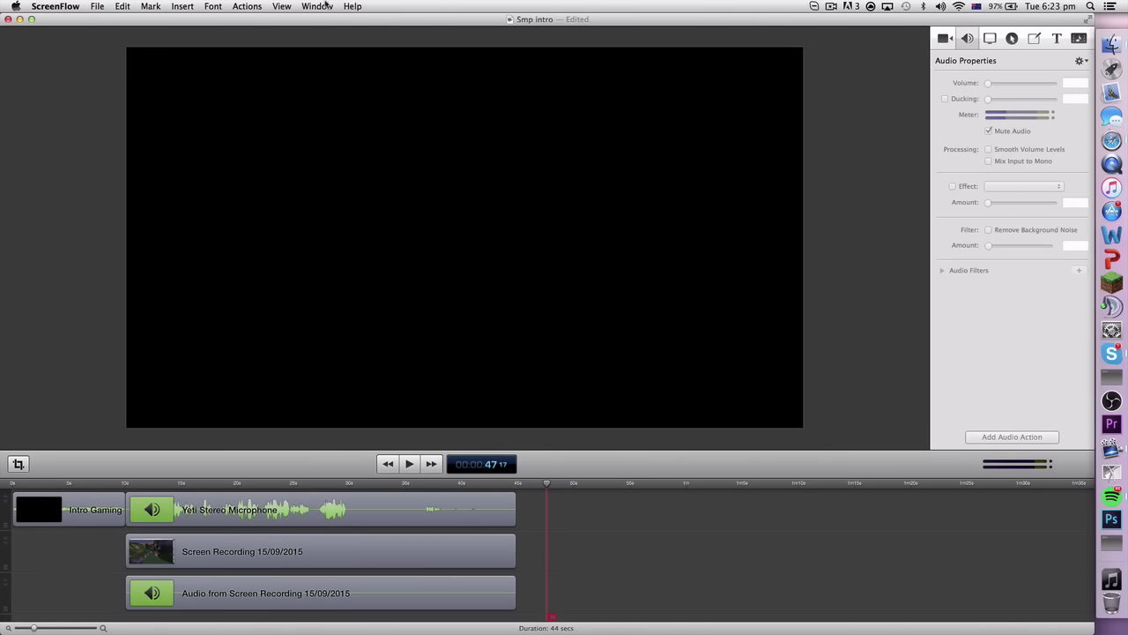
pyautogui.click(318, 489)
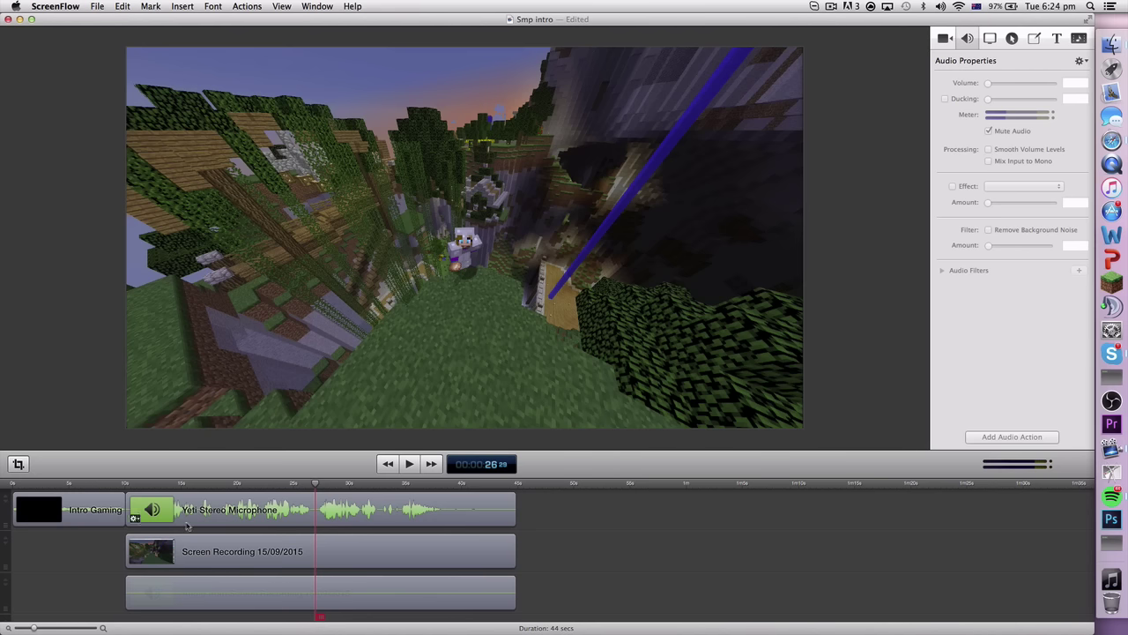
# Select all clips and browse the property panels, ending on Video Properties
pyautogui.click(180, 7)
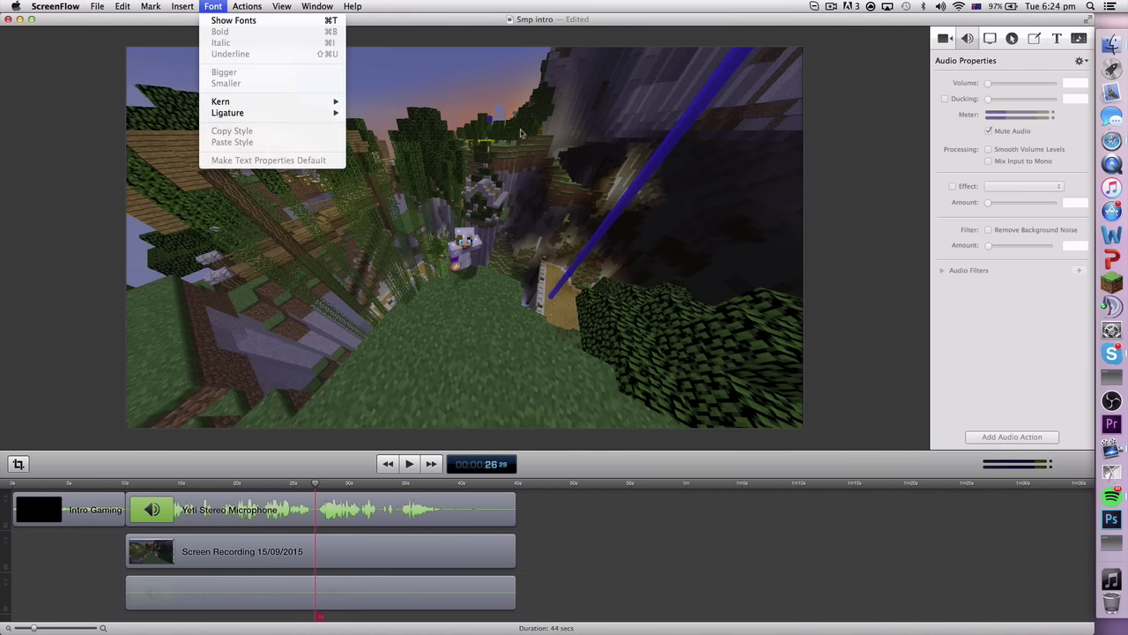
pyautogui.click(211, 111)
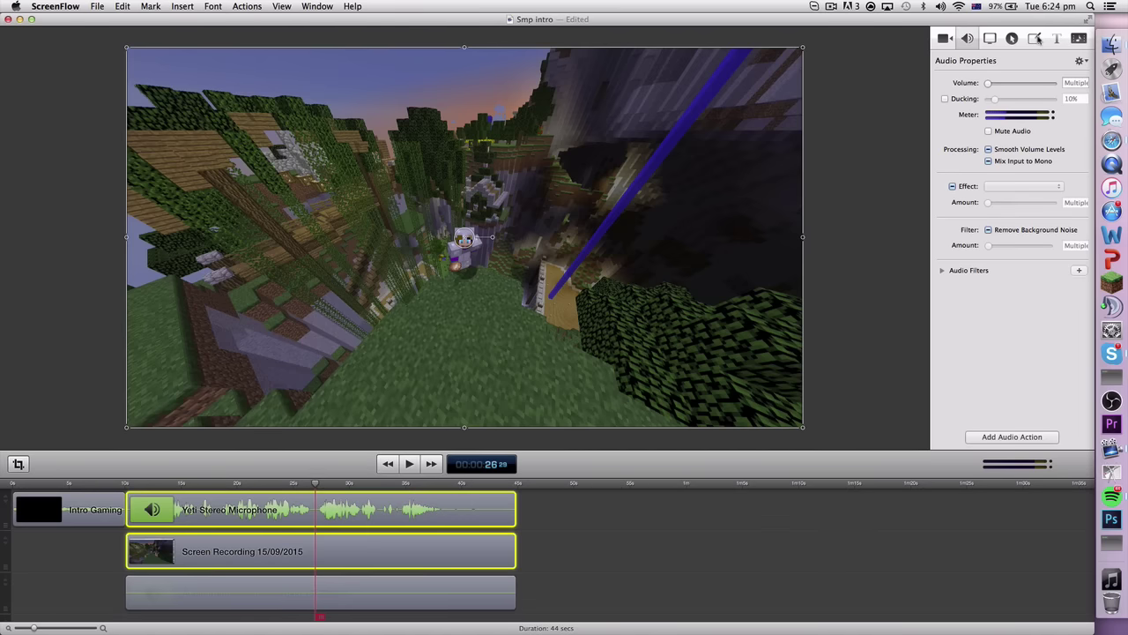
pyautogui.click(1057, 38)
pyautogui.click(1034, 38)
pyautogui.click(1012, 38)
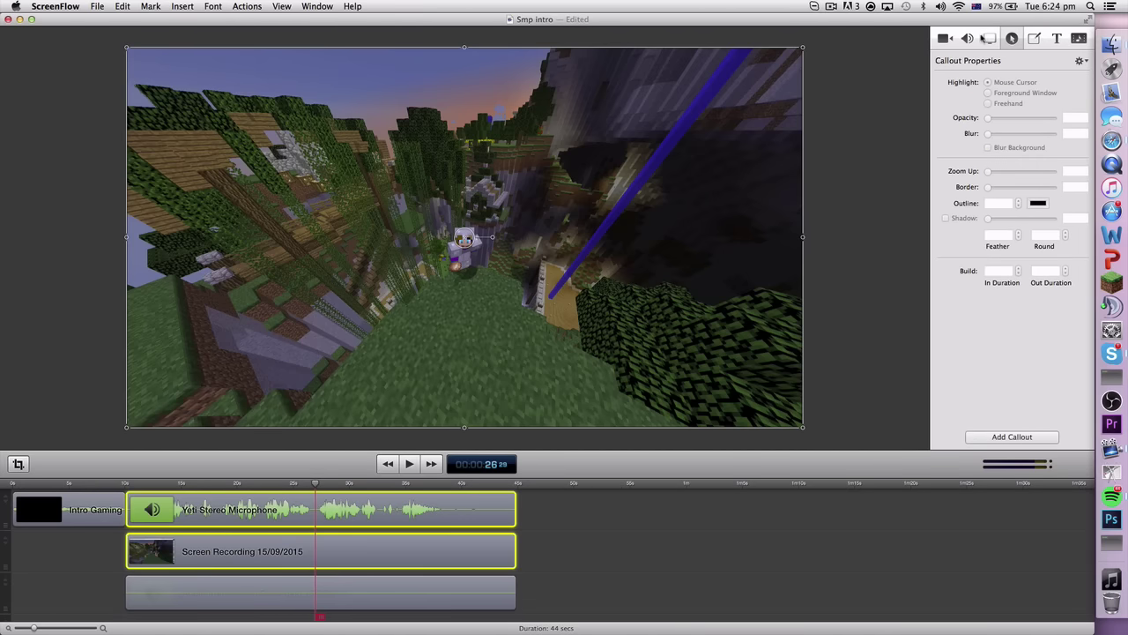
pyautogui.click(988, 38)
pyautogui.click(944, 38)
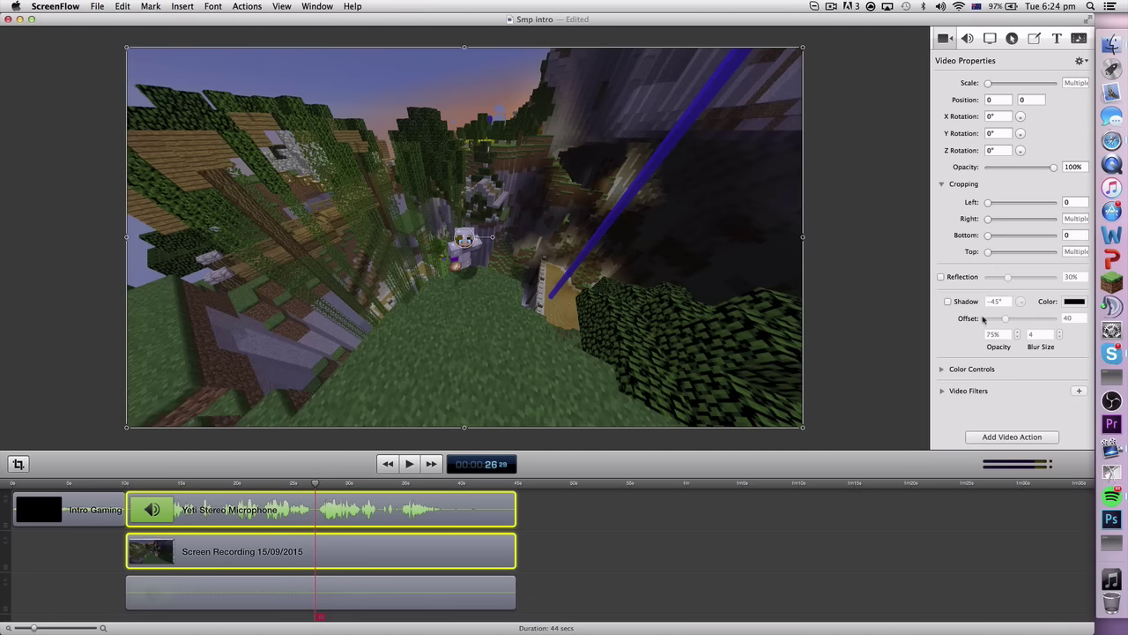
pyautogui.click(855, 267)
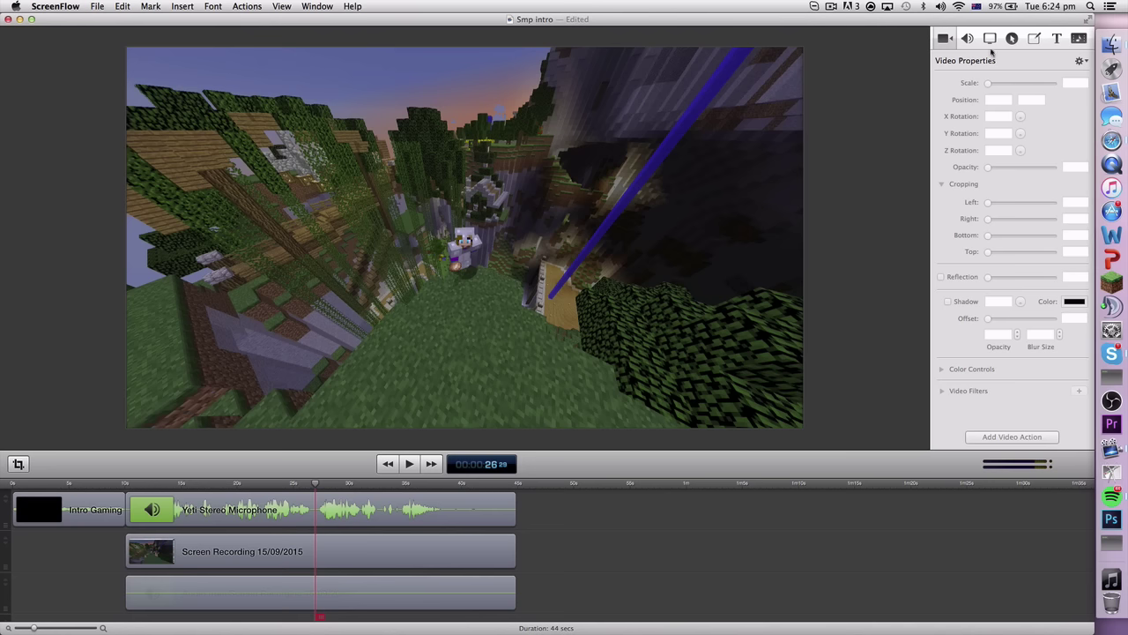
pyautogui.click(967, 37)
pyautogui.click(945, 38)
# Lower the Screen Recording clip's brightness to 93% under Color Controls
pyautogui.click(228, 554)
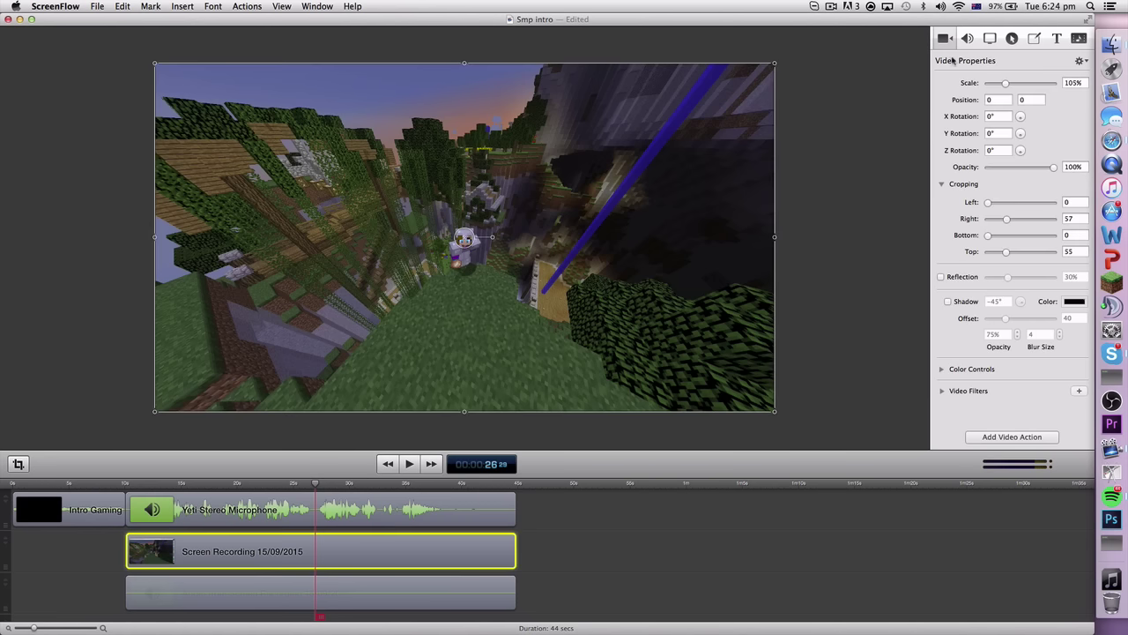
pyautogui.click(941, 369)
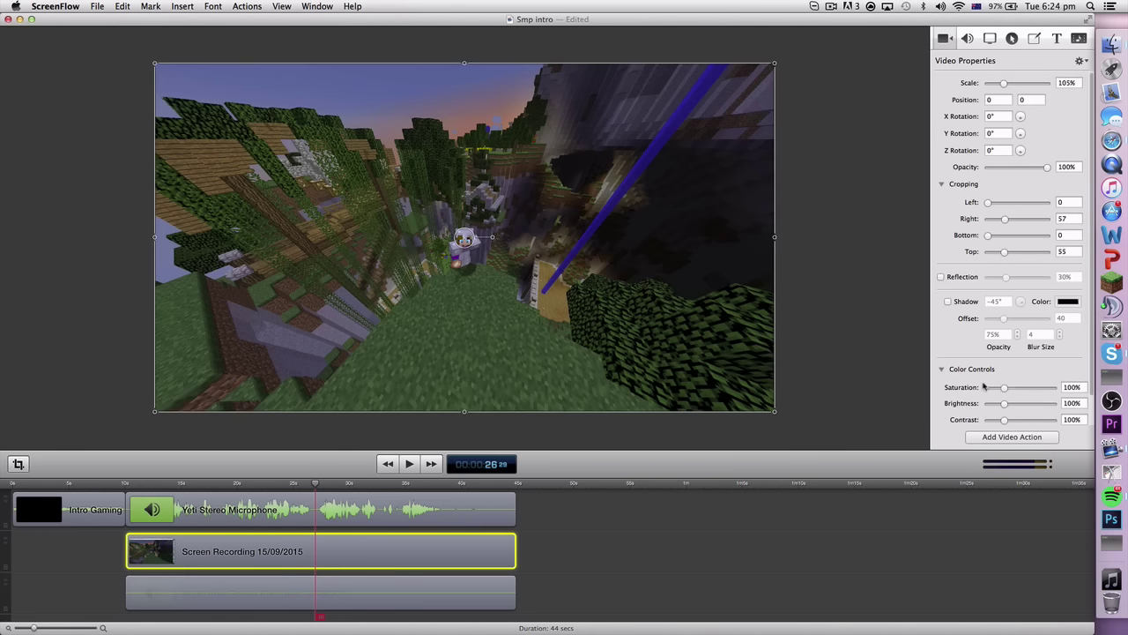
pyautogui.scroll(-1, 1001, 388)
pyautogui.moveTo(1006, 382)
pyautogui.mouseDown()
pyautogui.moveTo(1024, 388)
pyautogui.moveTo(998, 396)
pyautogui.moveTo(1001, 375)
pyautogui.moveTo(1015, 381)
pyautogui.mouseUp()
pyautogui.scroll(-1, 1014, 380)
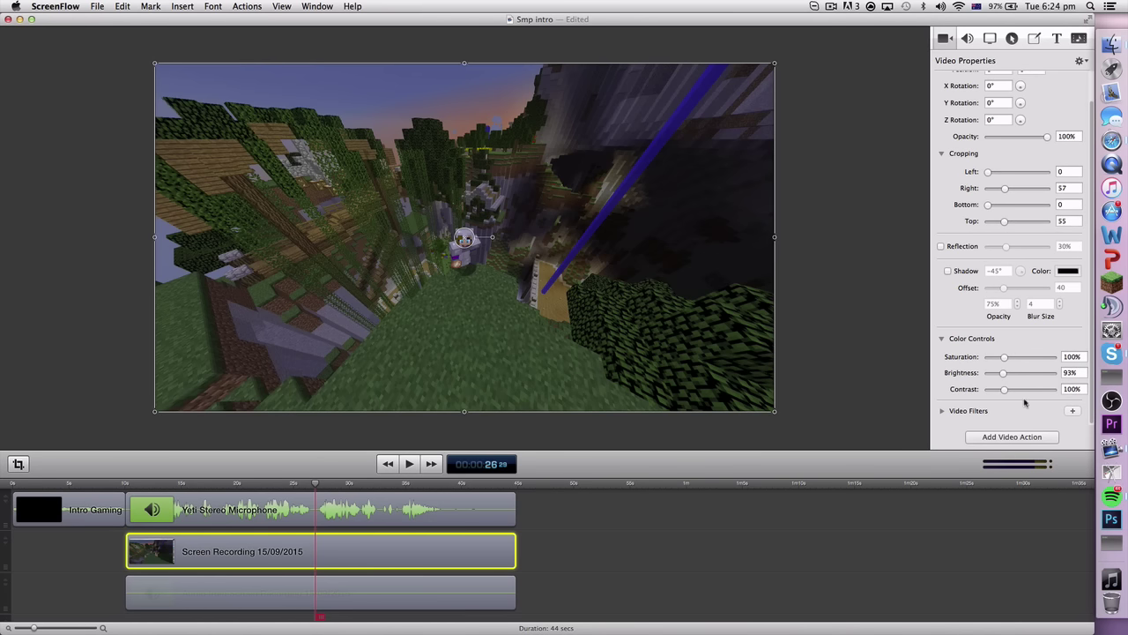
pyautogui.click(1073, 409)
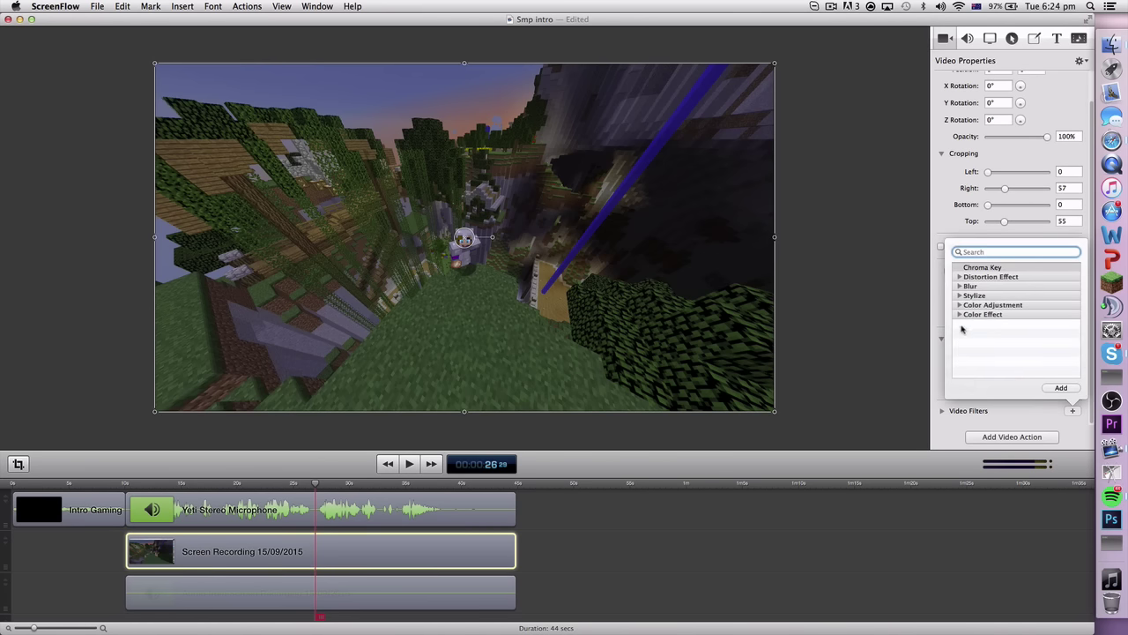
pyautogui.click(960, 314)
pyautogui.scroll(-3, 981, 343)
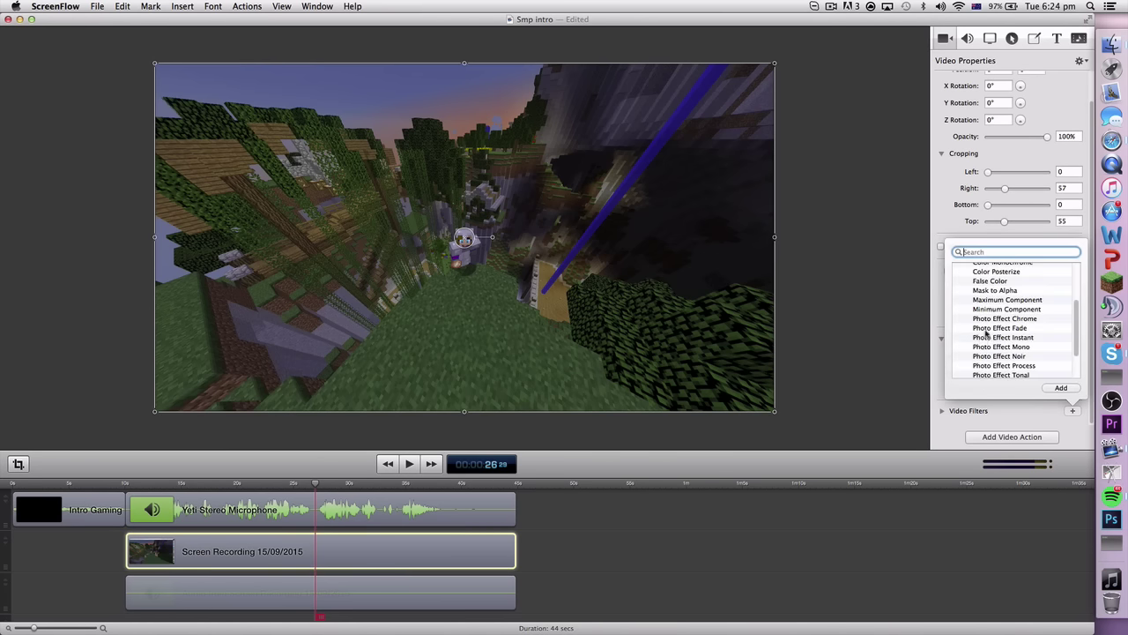
pyautogui.click(997, 332)
pyautogui.click(1060, 388)
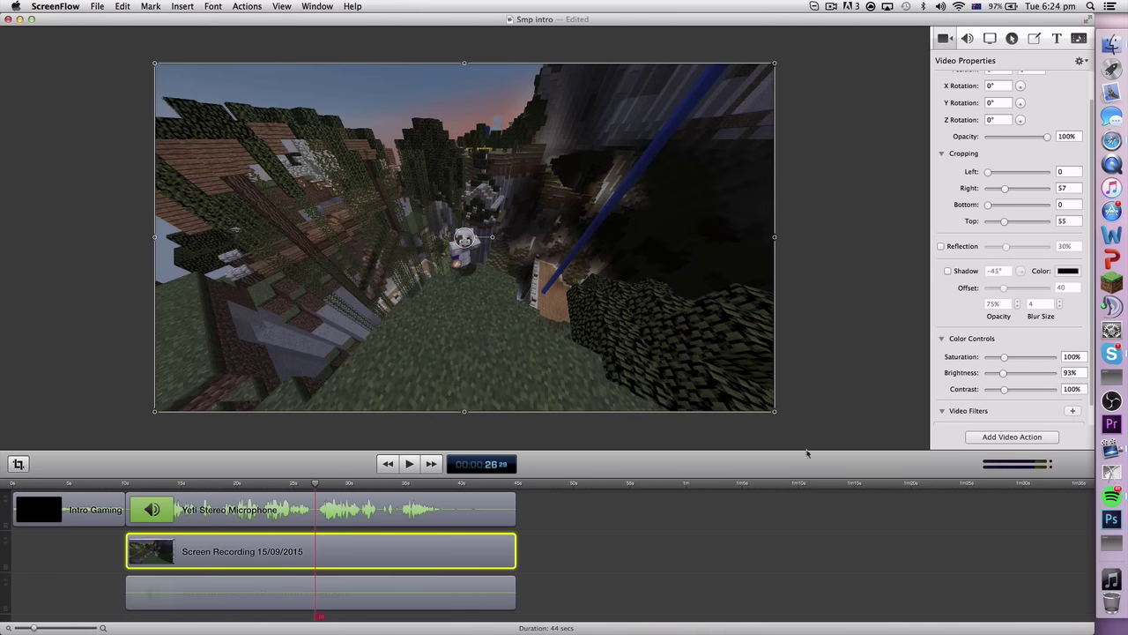
pyautogui.click(587, 235)
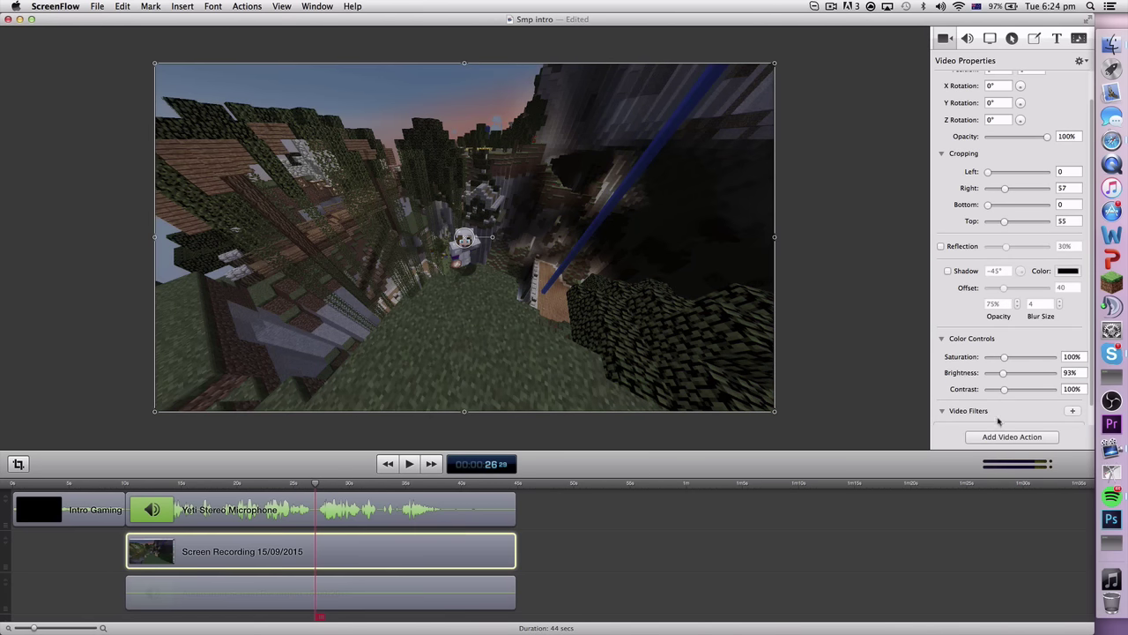
pyautogui.scroll(-1, 1000, 410)
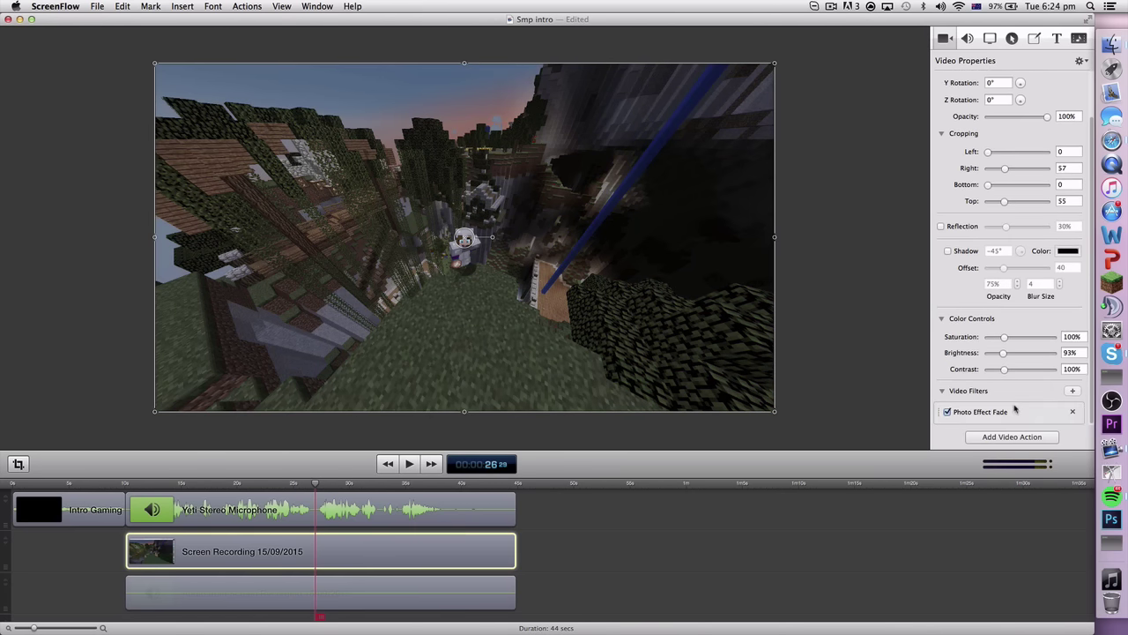
pyautogui.click(1073, 413)
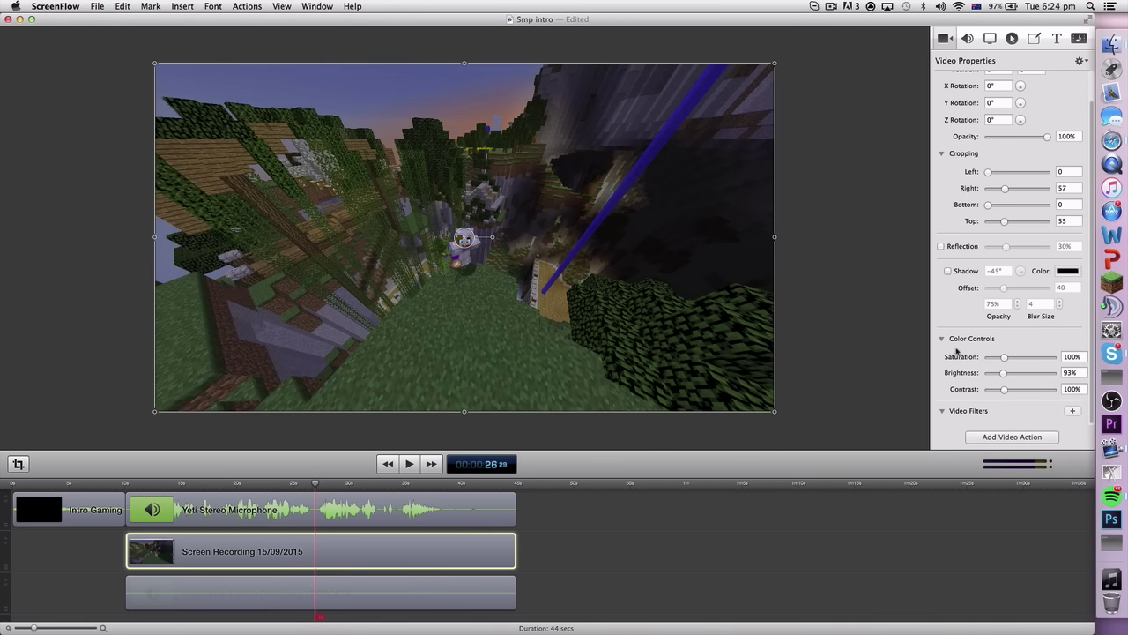
pyautogui.click(837, 303)
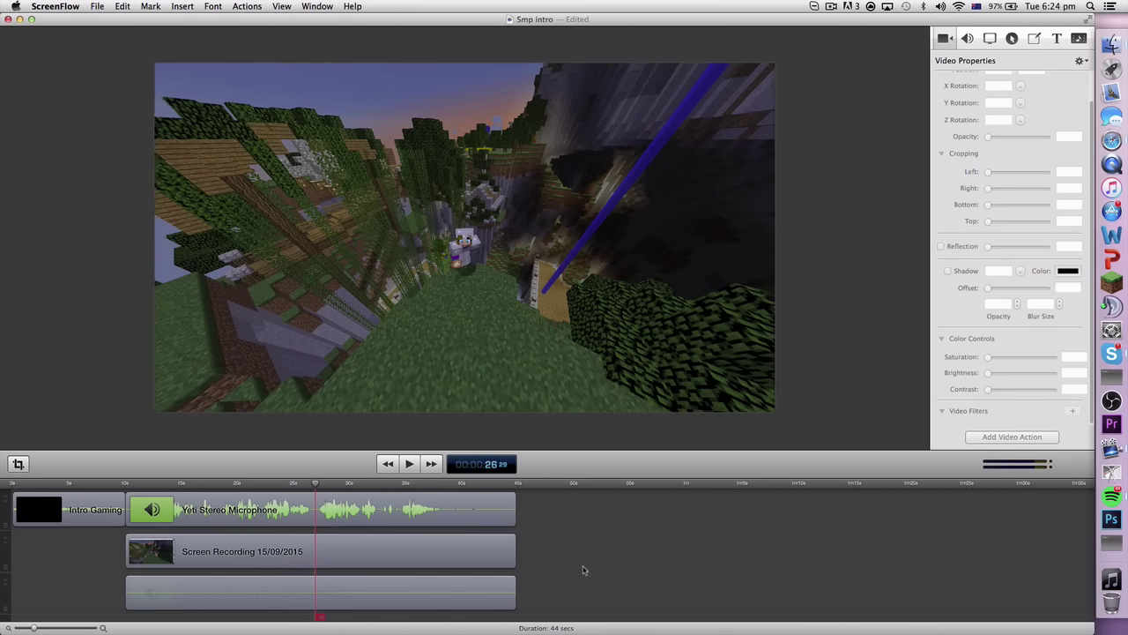
# Shift the microphone audio and Screen Recording clips down a track so Intro Gaming stays alone on top
pyautogui.moveTo(566, 600); pyautogui.dragTo(381, 557)
pyautogui.click(141, 503)
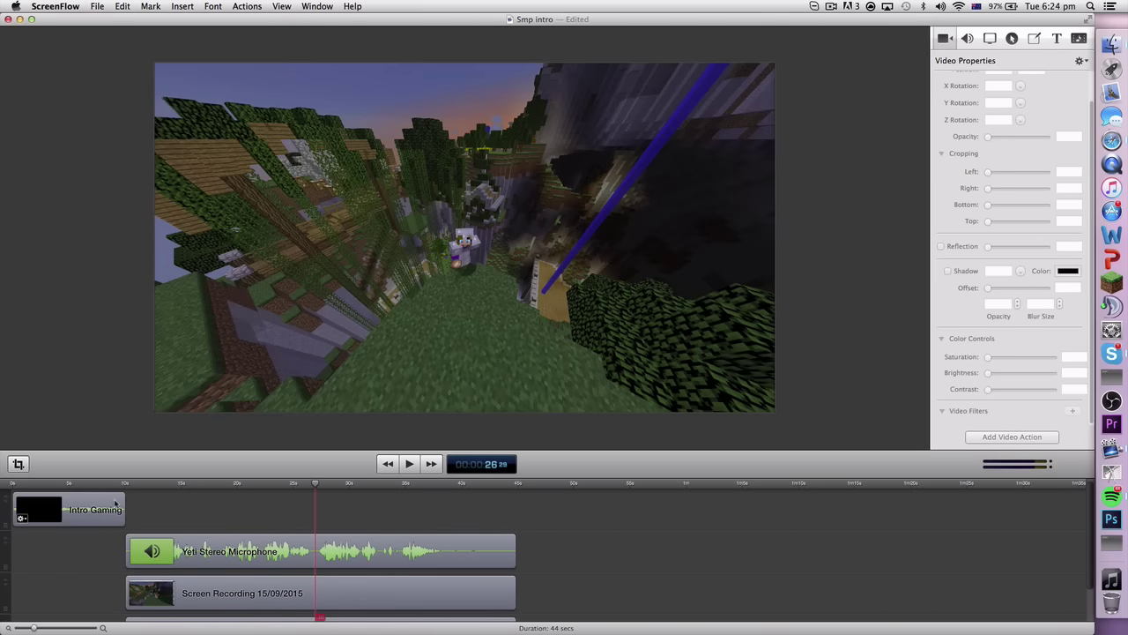
pyautogui.moveTo(115, 504)
pyautogui.mouseDown()
pyautogui.moveTo(270, 507)
pyautogui.moveTo(115, 507)
pyautogui.mouseUp()
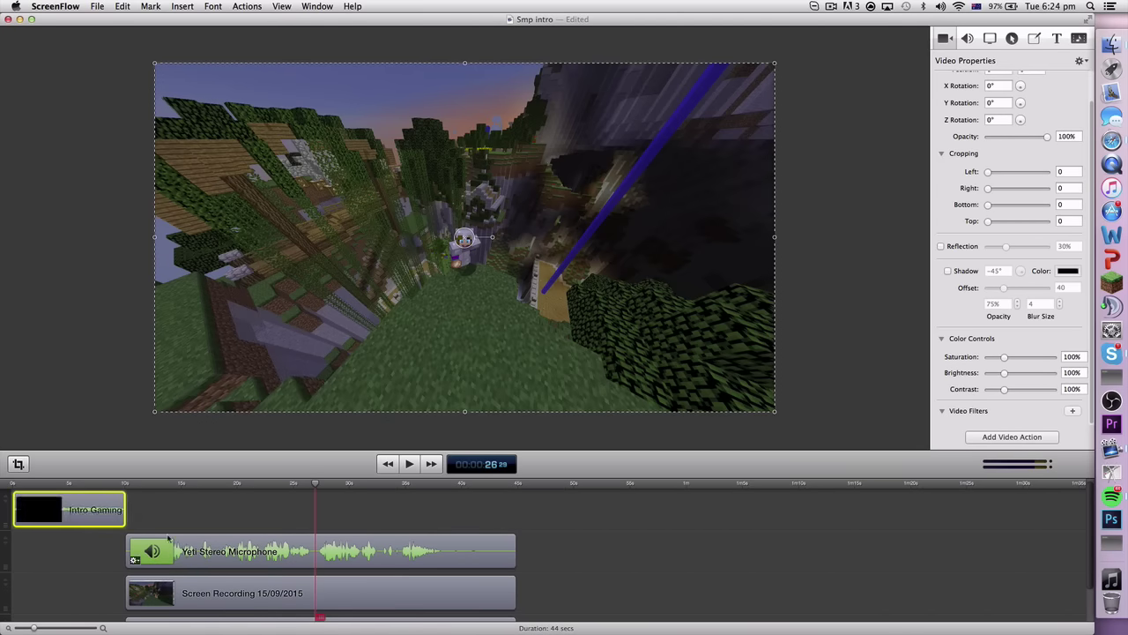
pyautogui.click(225, 593)
pyautogui.scroll(-2, 236, 548)
pyautogui.scroll(2, 237, 549)
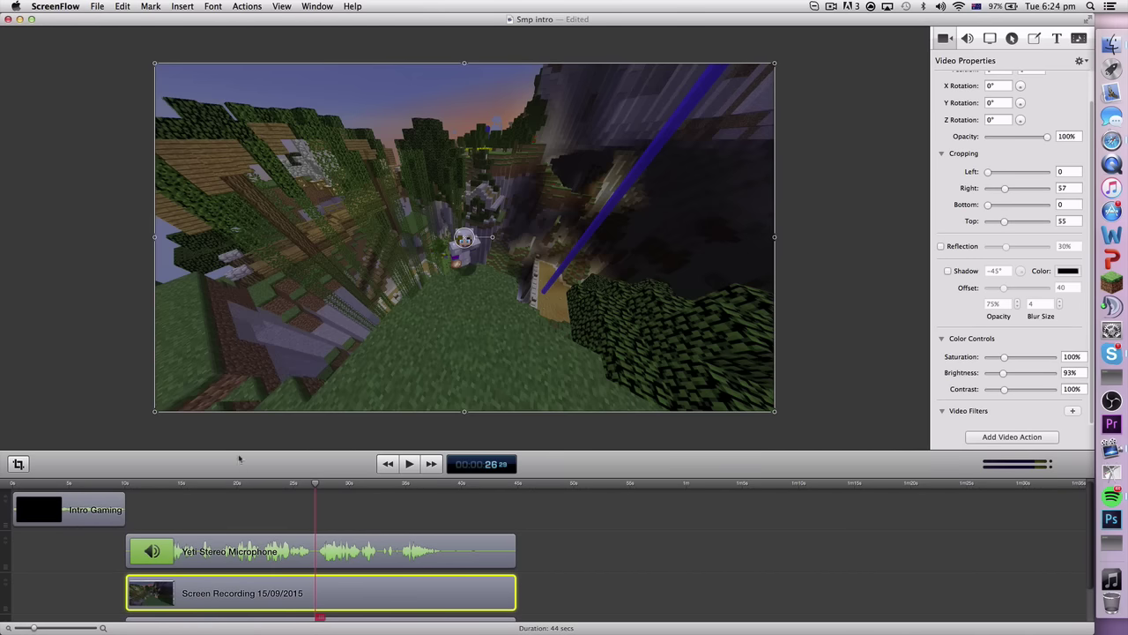
pyautogui.click(111, 324)
pyautogui.click(97, 6)
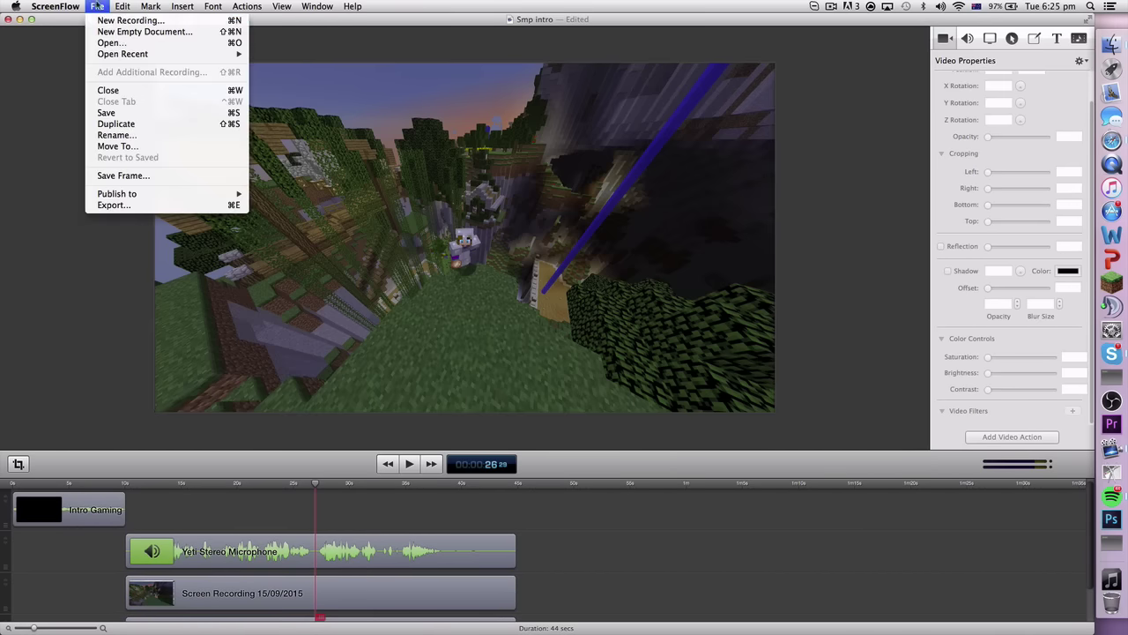
pyautogui.click(146, 207)
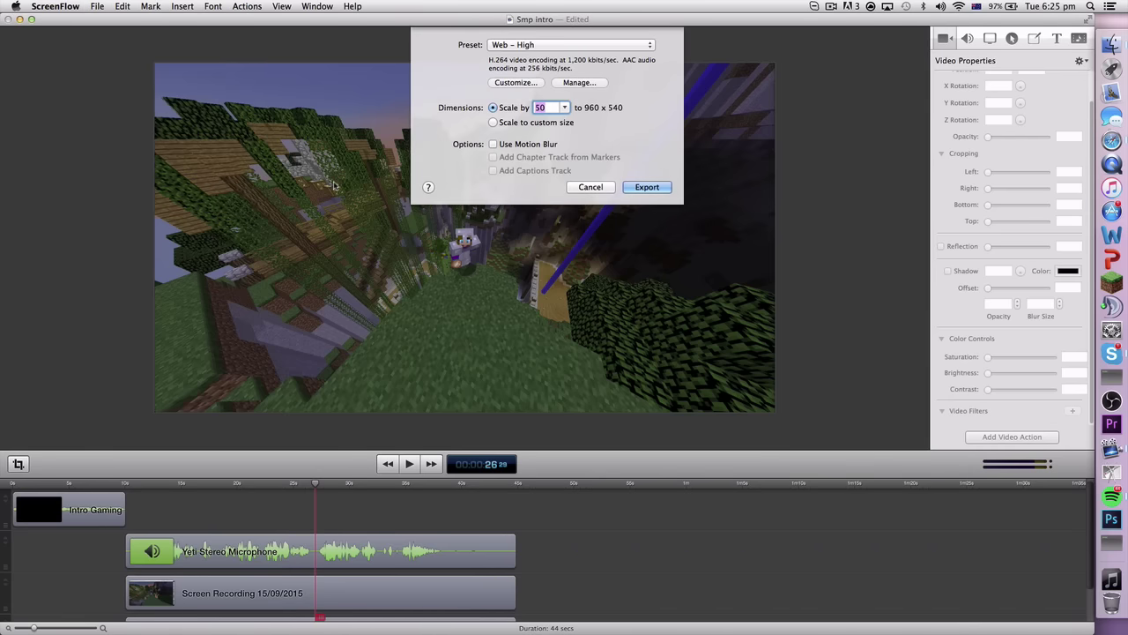
pyautogui.click(582, 45)
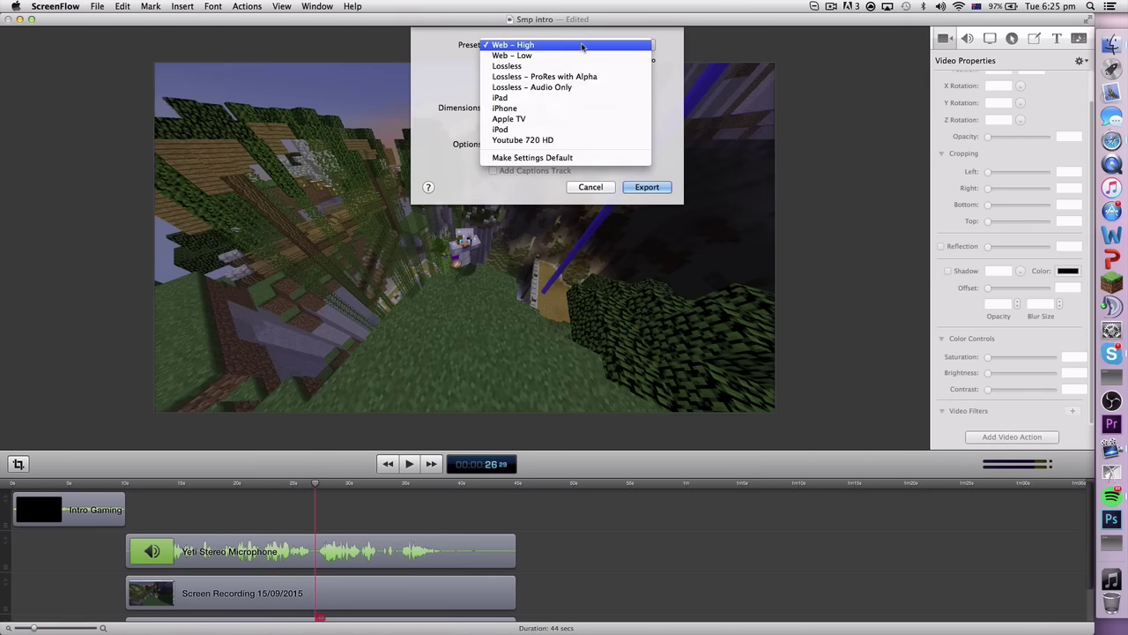
pyautogui.click(582, 45)
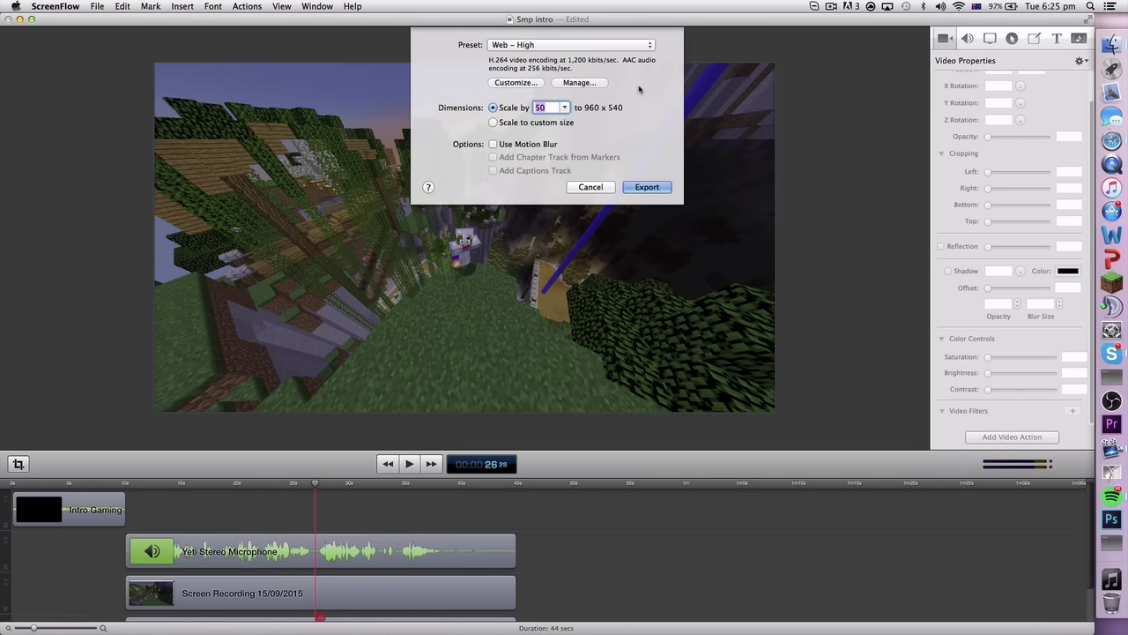
pyautogui.click(587, 187)
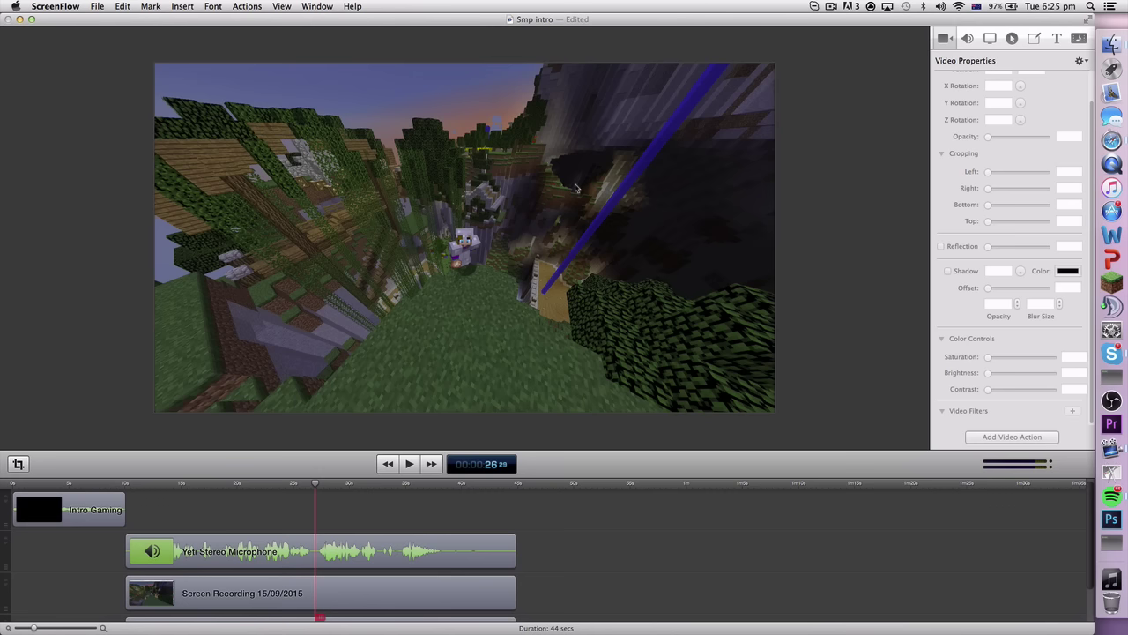
pyautogui.click(258, 90)
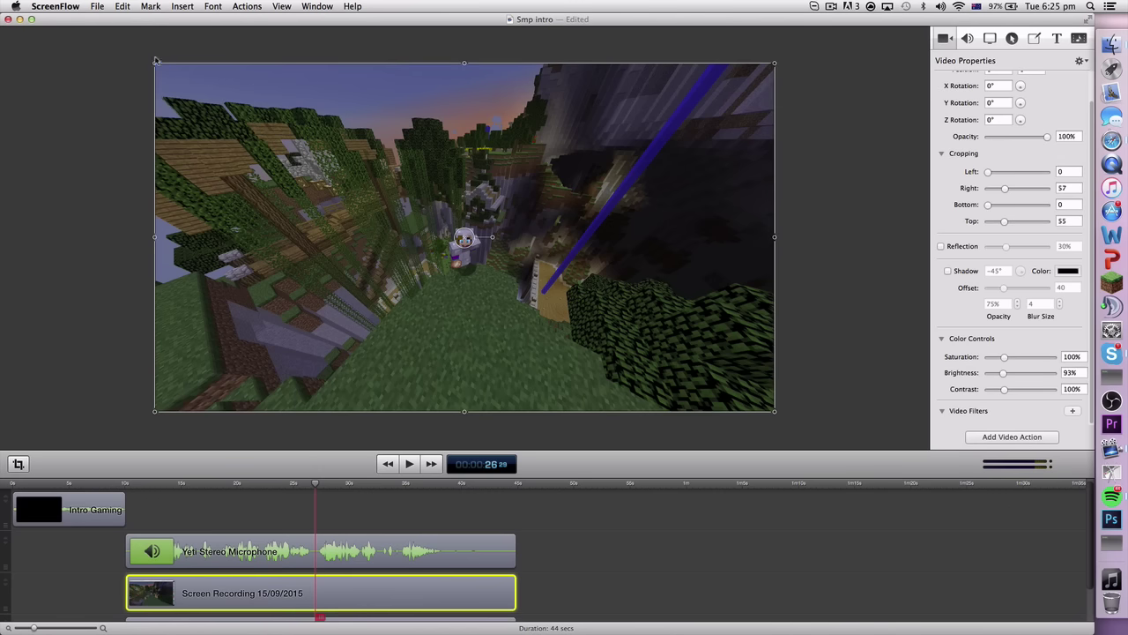
pyautogui.click(145, 76)
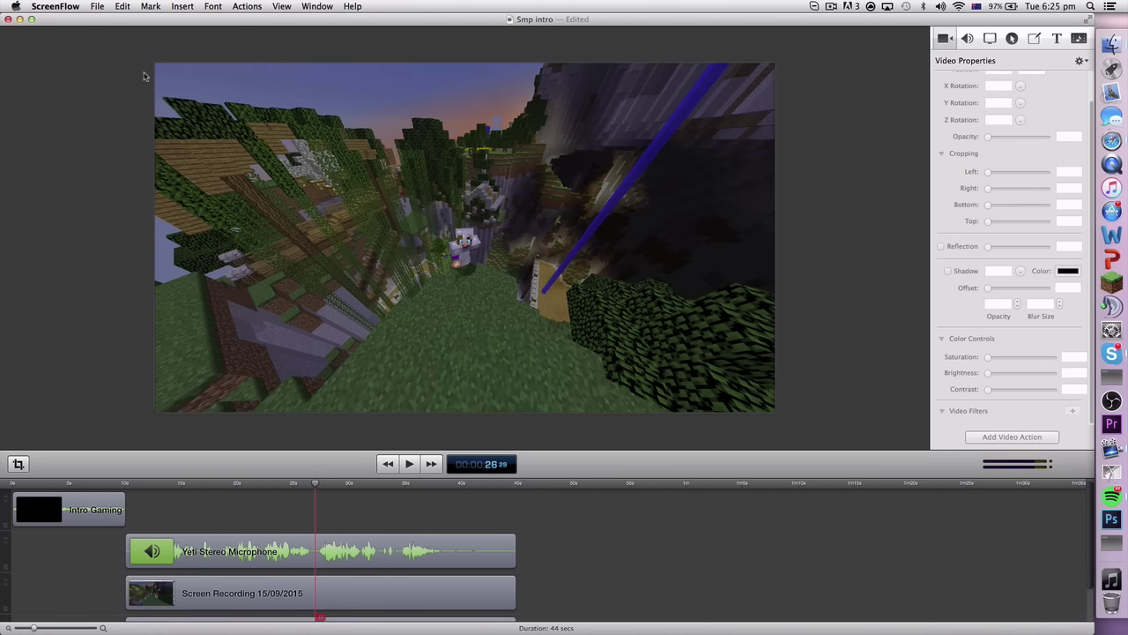
pyautogui.scroll(-1, 520, 584)
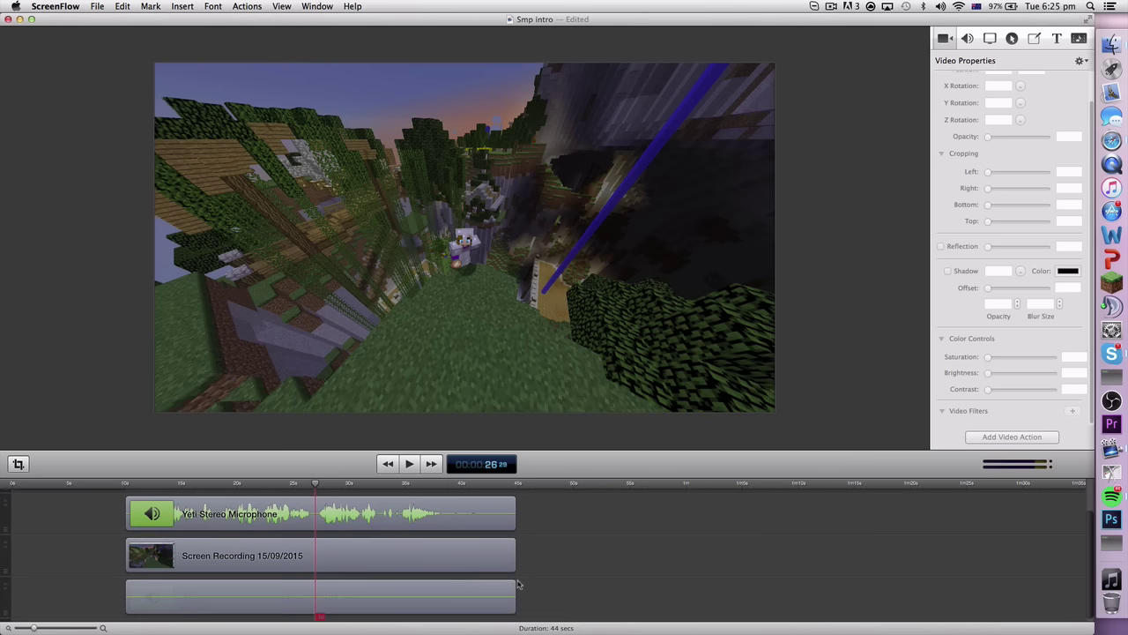
pyautogui.scroll(1, 520, 582)
pyautogui.scroll(-1, 262, 527)
pyautogui.press('super+equal')
pyautogui.press('super+equal')
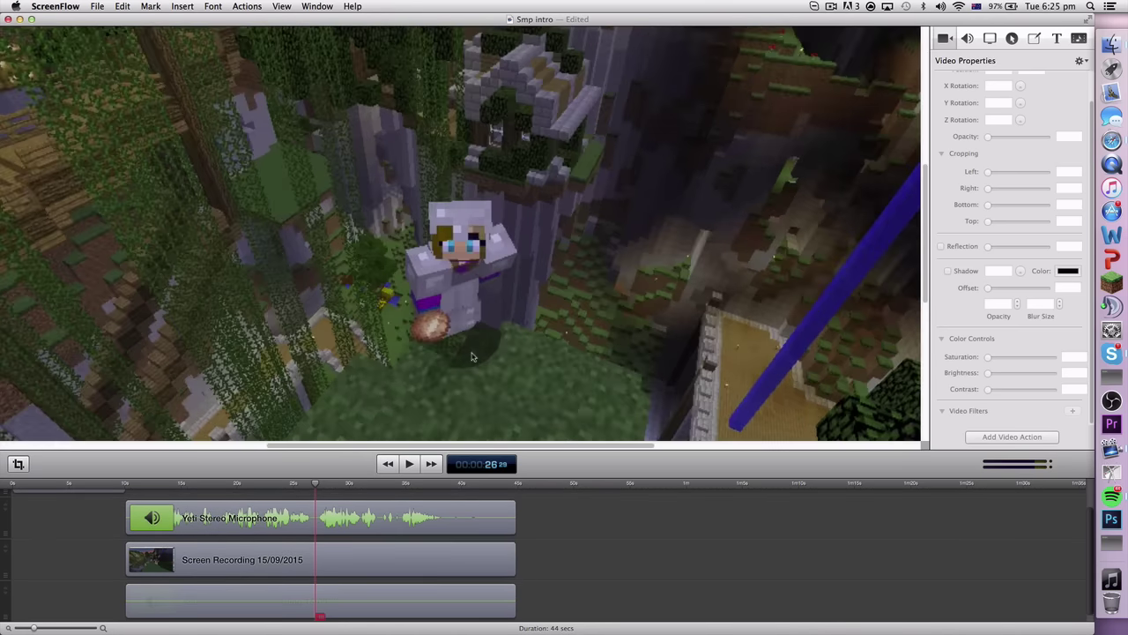
pyautogui.scroll(-6, 472, 357)
pyautogui.scroll(4, 472, 360)
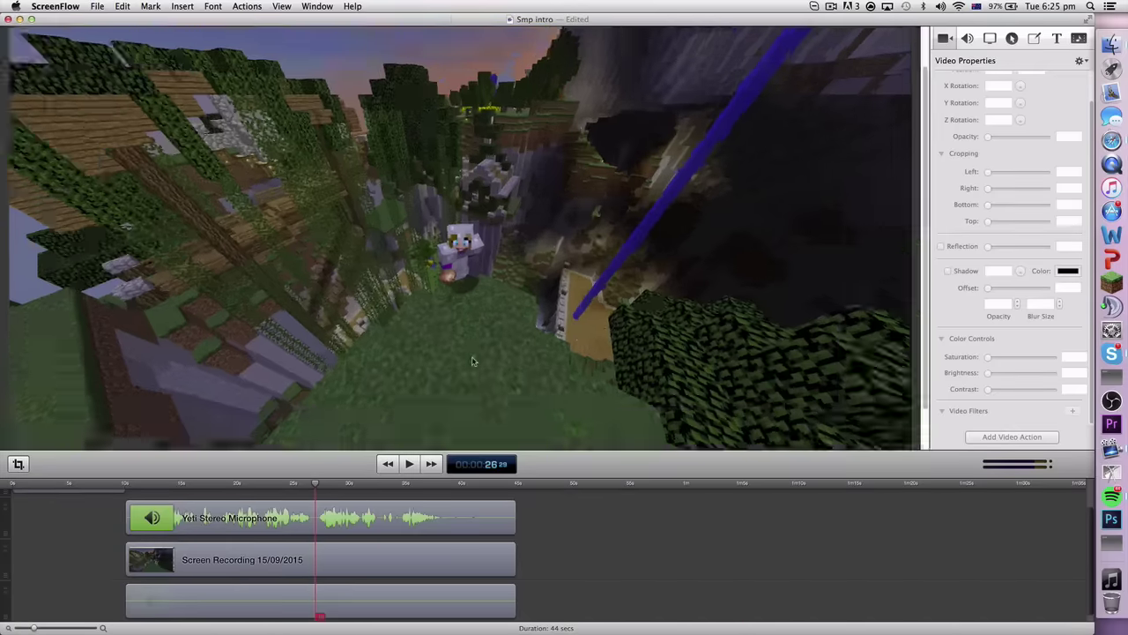
pyautogui.scroll(-5, 471, 360)
pyautogui.scroll(4, 472, 359)
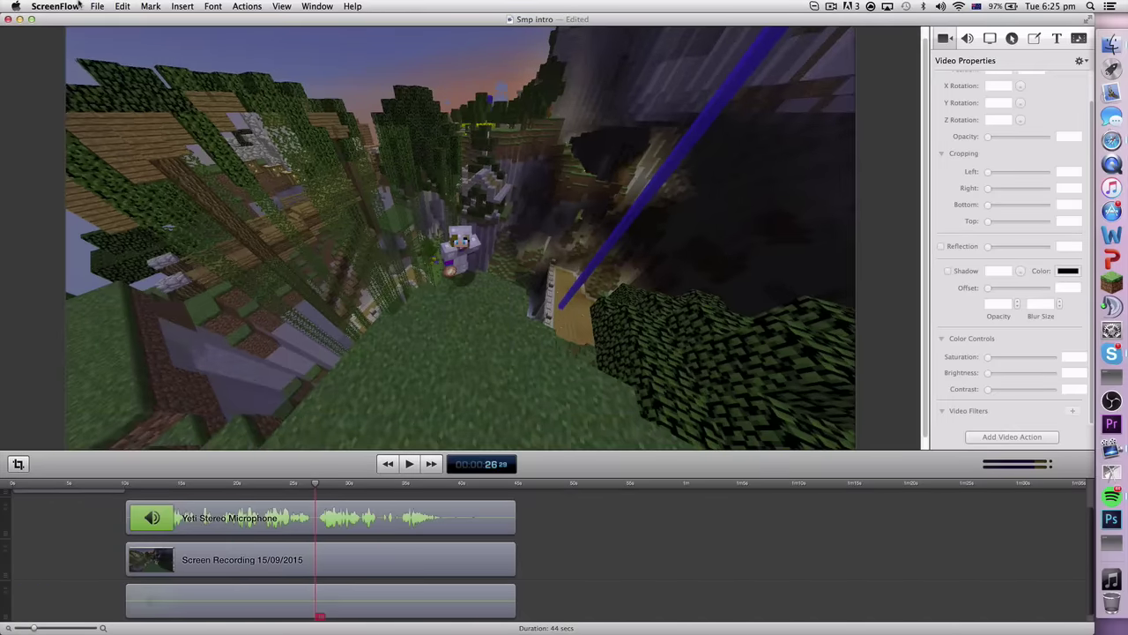